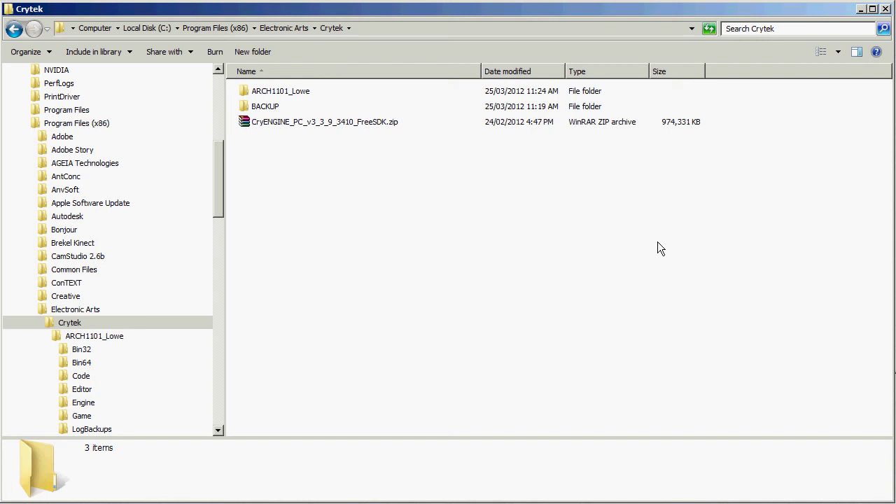
Launch Editor.exe from the Bin64 folder of ARCH1101_Lowe and log in to CryDev.
double_click(297, 98)
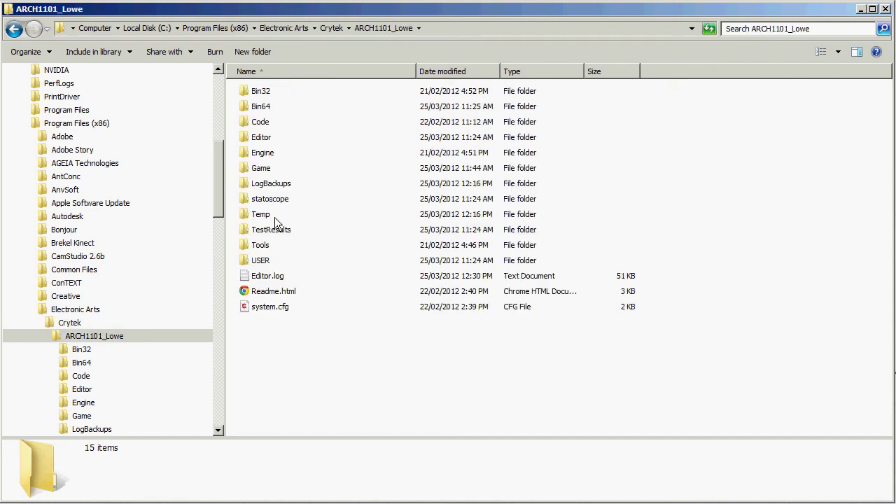
double_click(262, 106)
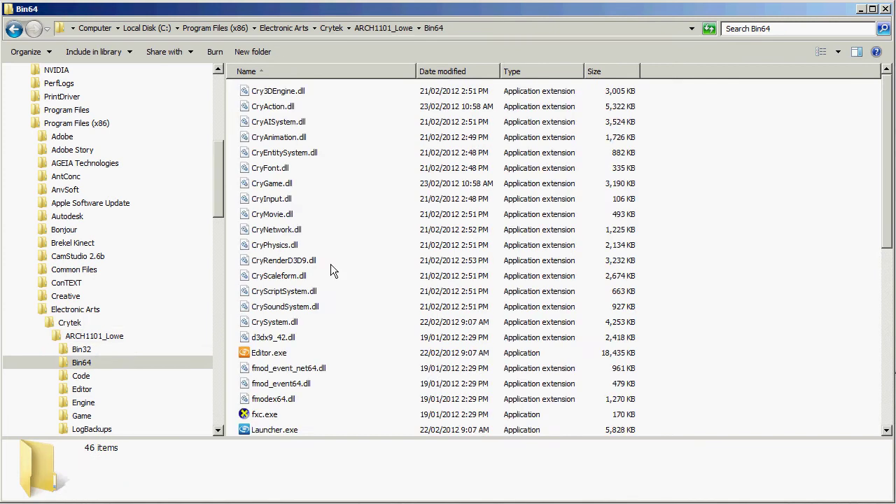
click(269, 355)
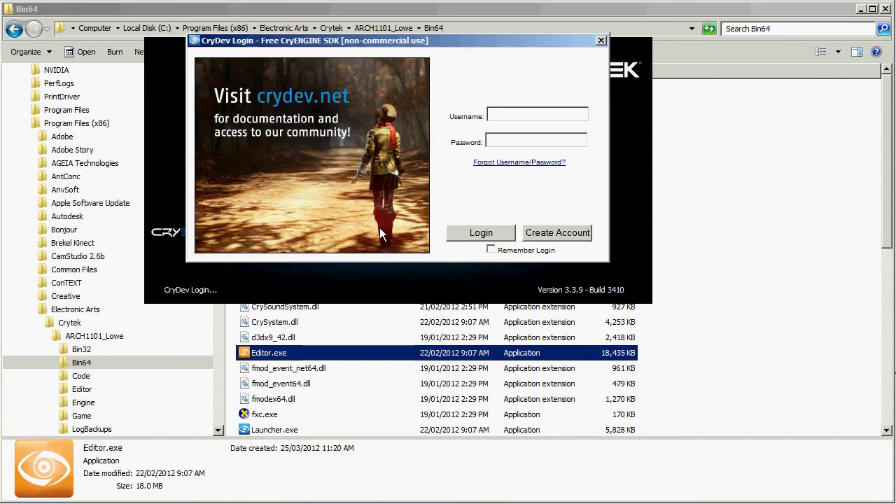
click(486, 236)
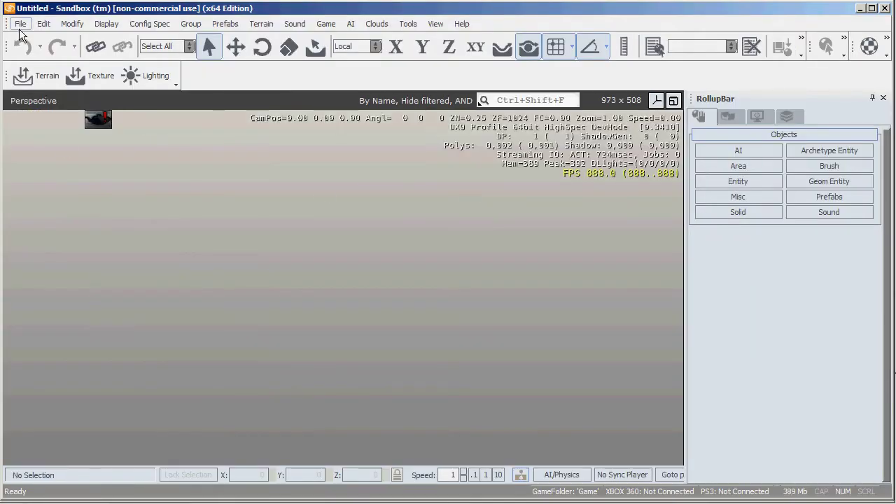
Open the recent level ARCH1101_Lowe_Demo02.cry.
click(20, 23)
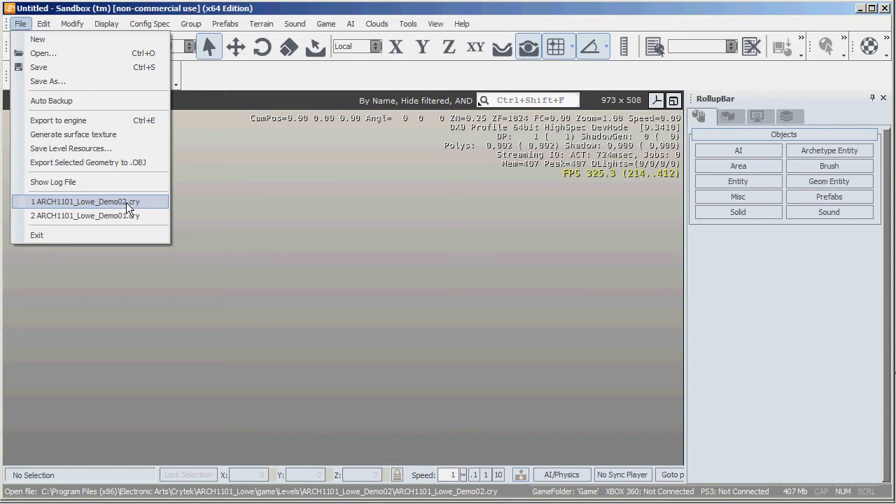
click(124, 202)
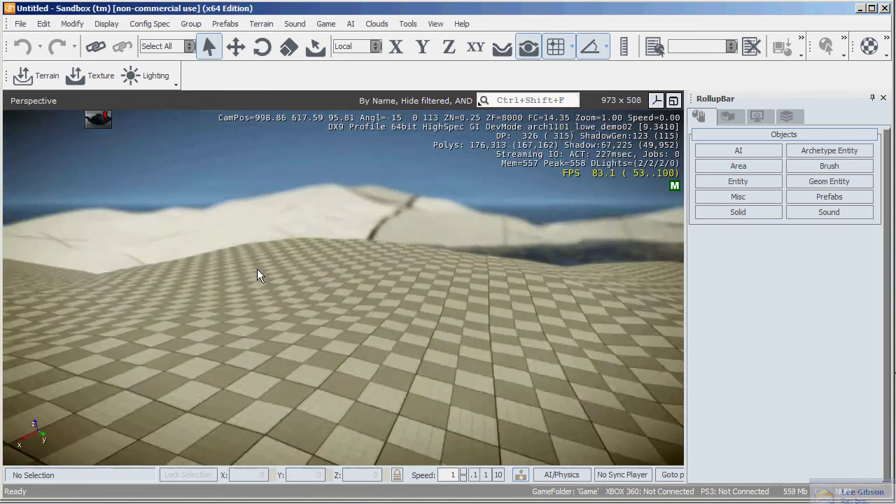
mouse_move(257, 269)
right_down()
mouse_move(248, 269)
mouse_move(256, 268)
right_up()
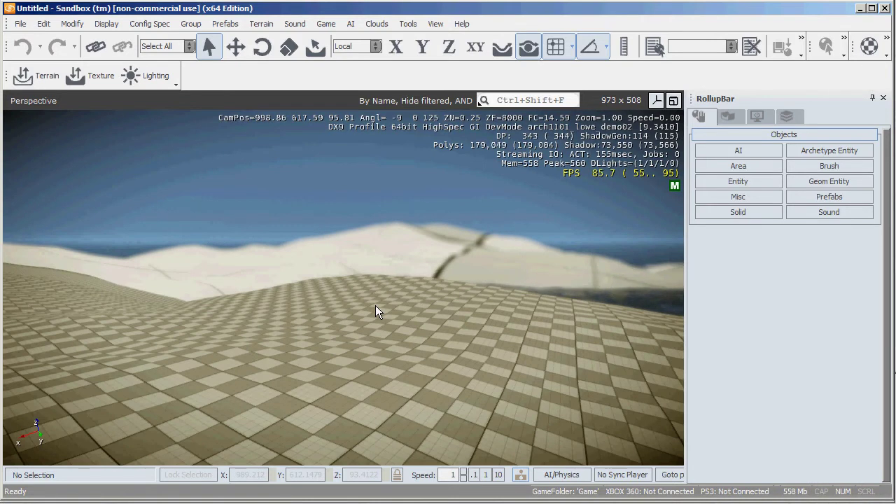
Open the terrain texture layers and rename the Default layer to Grass.
click(263, 26)
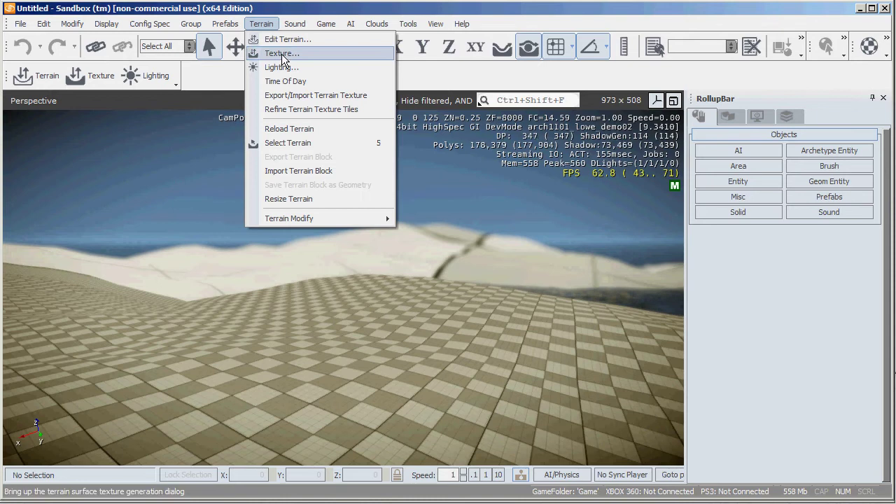
click(281, 54)
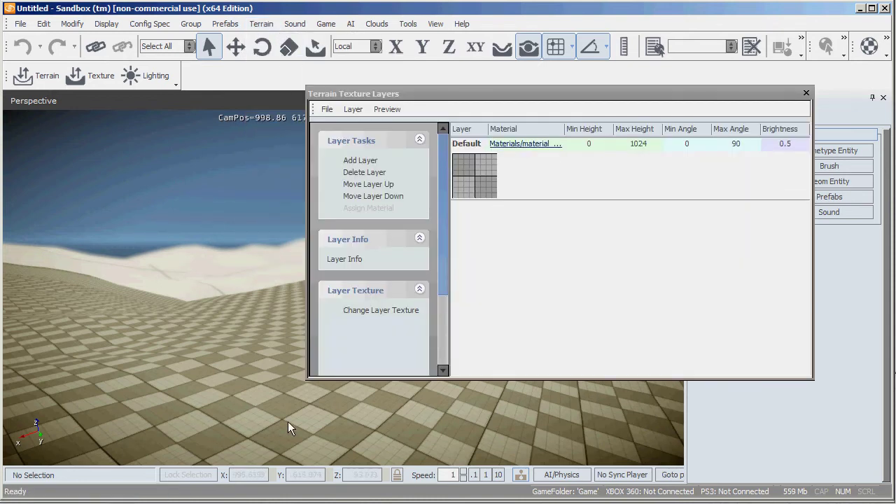
click(468, 148)
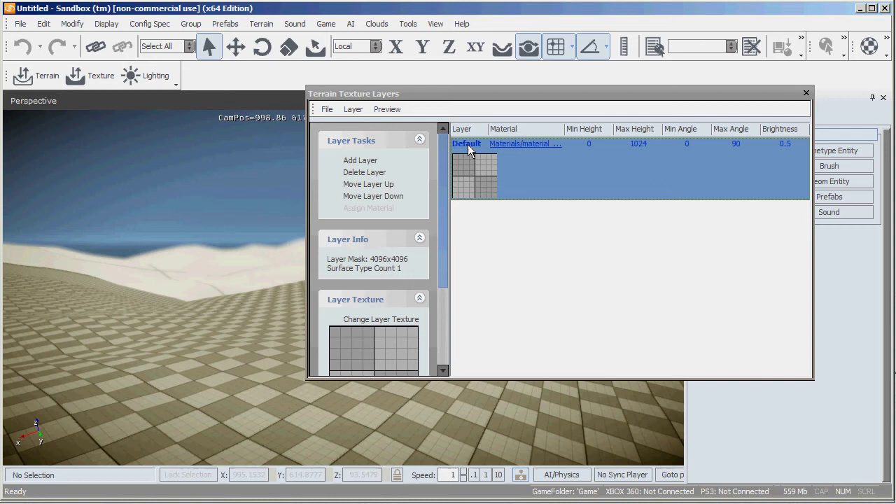
click(476, 145)
drag(486, 143, 450, 143)
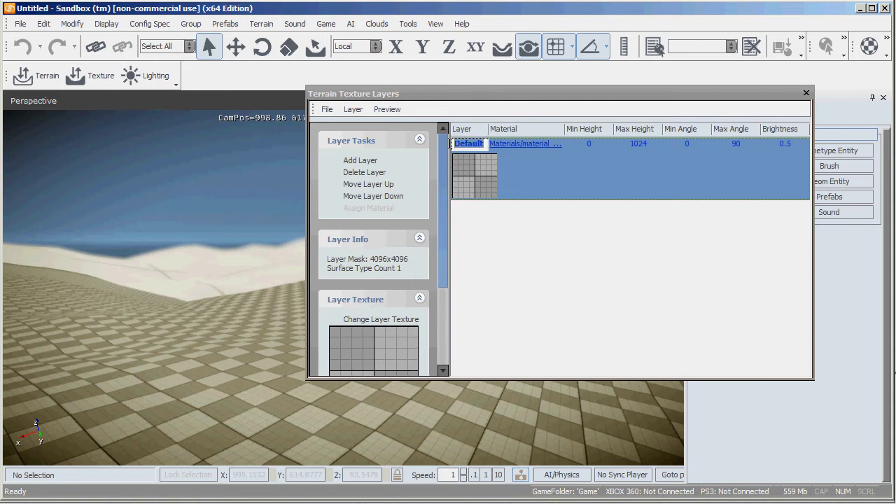
text(Grass)
Assign the terrain material grass_5 to the Grass layer, closing the material and texture layer windows when done.
click(530, 149)
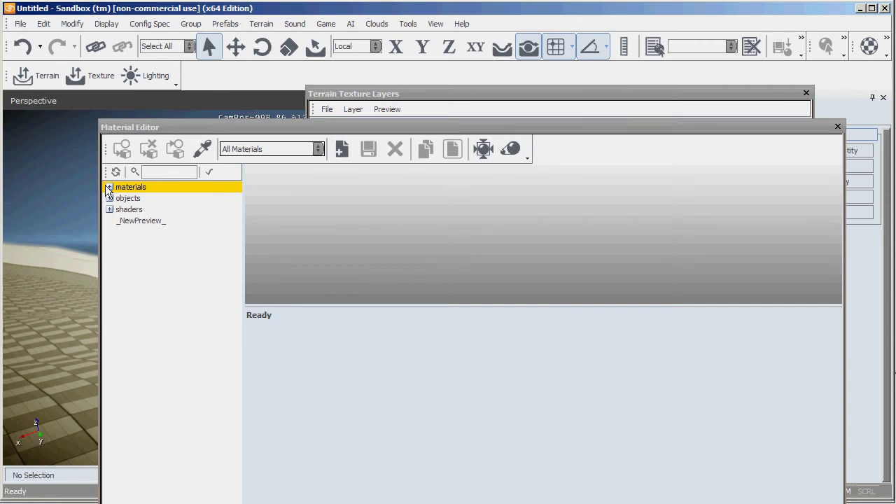
click(109, 187)
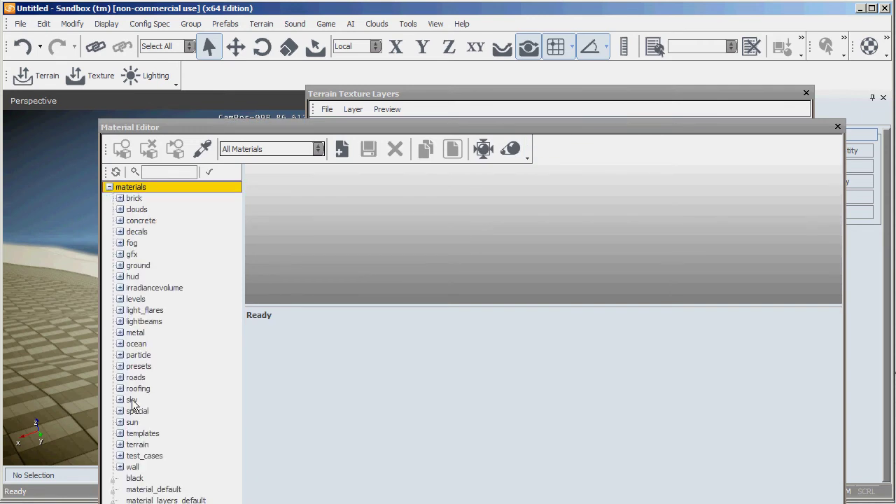
click(120, 445)
click(149, 490)
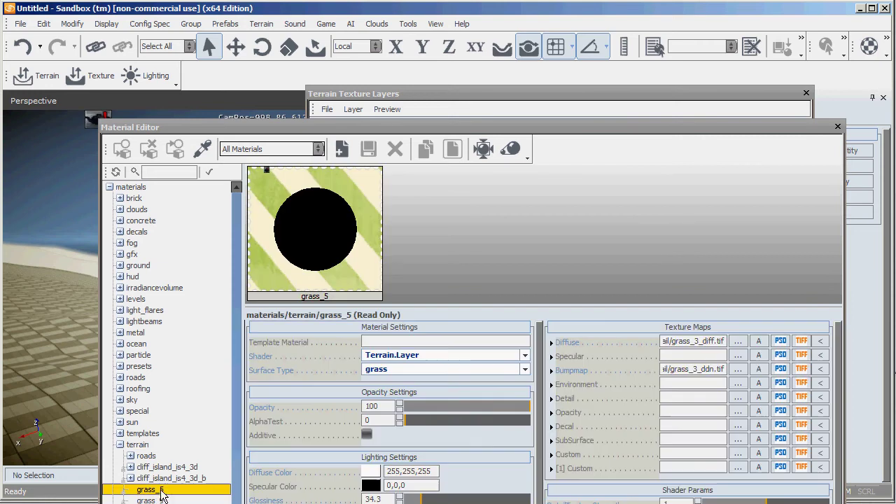
click(501, 98)
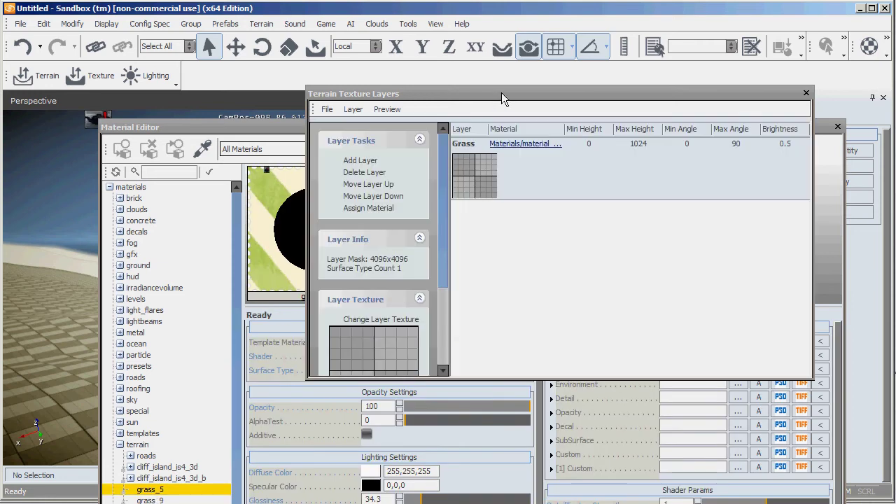
click(383, 214)
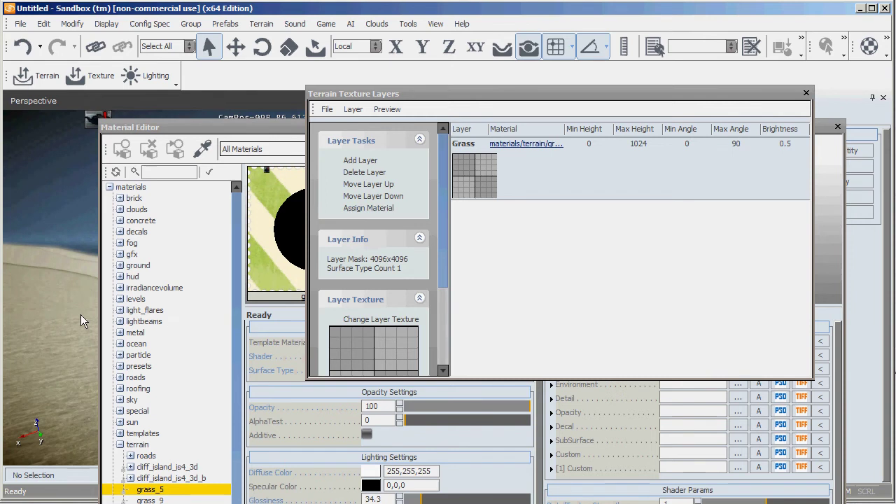
right_drag(61, 329, 66, 324)
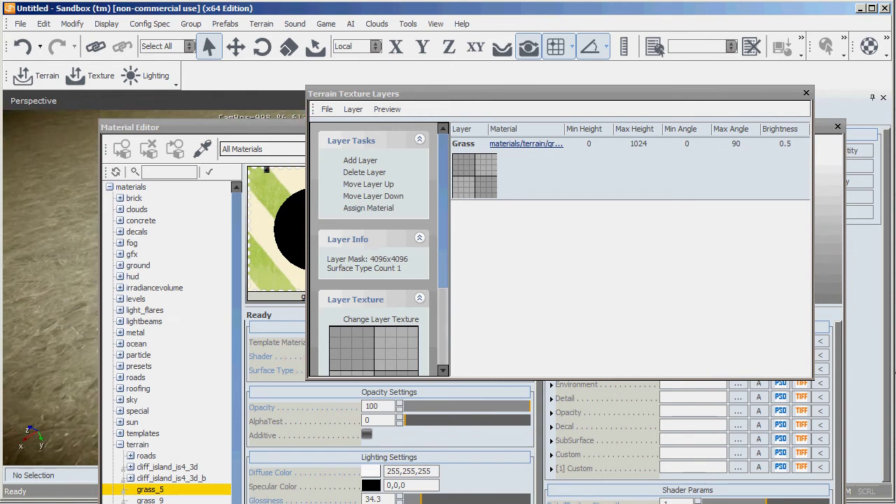
click(295, 128)
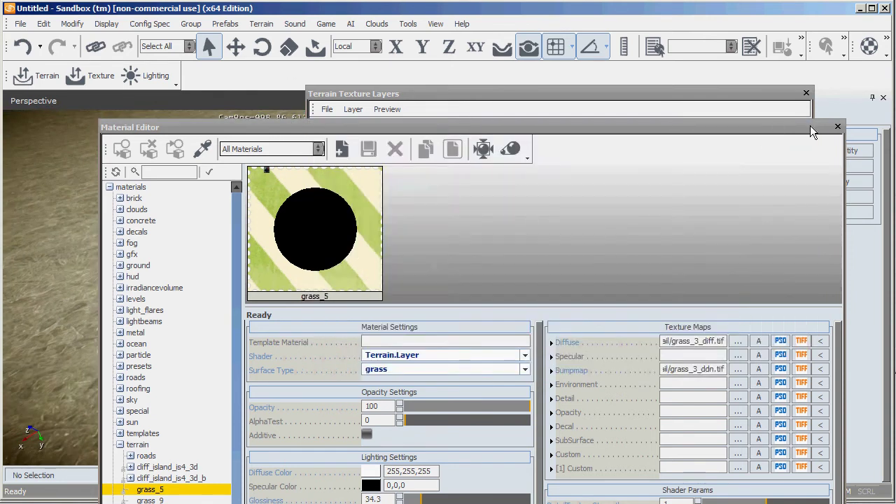
click(839, 127)
click(806, 93)
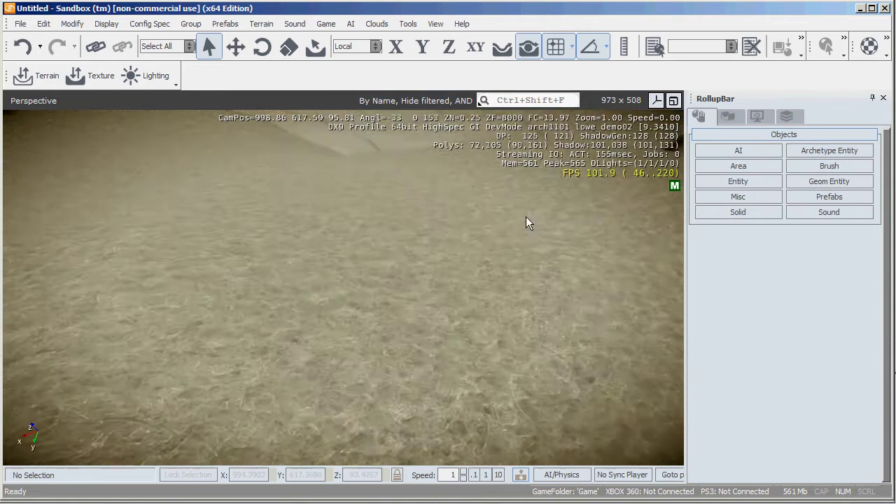
Change the Grass layer's texture to grey.dds from the defaults textures folder.
key(w)
mouse_move(536, 226)
right_down()
mouse_move(549, 220)
mouse_move(535, 228)
right_up()
key(s)
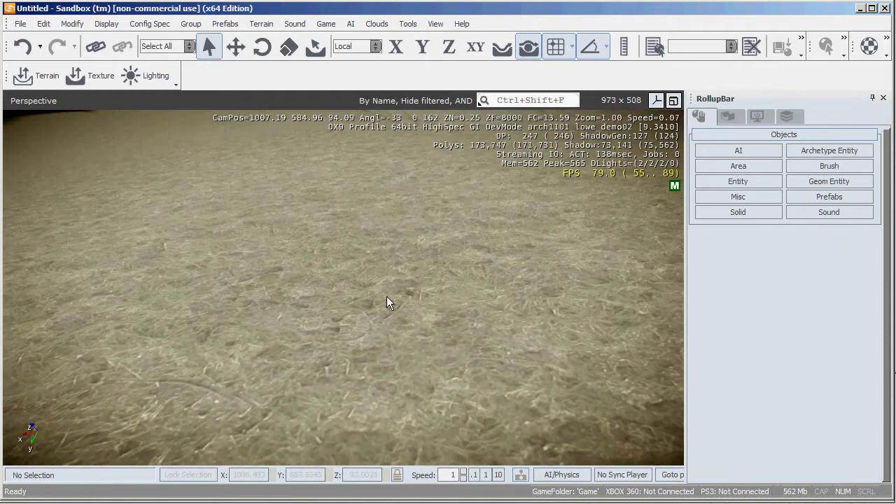
click(261, 23)
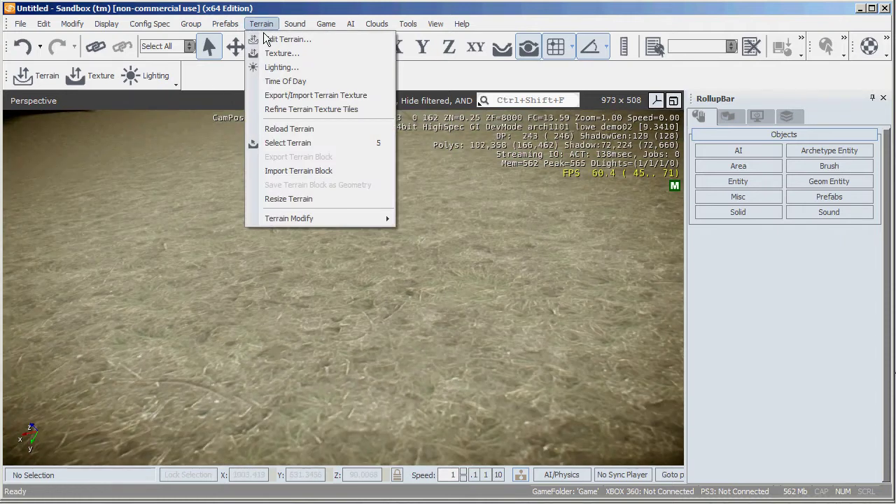
click(275, 54)
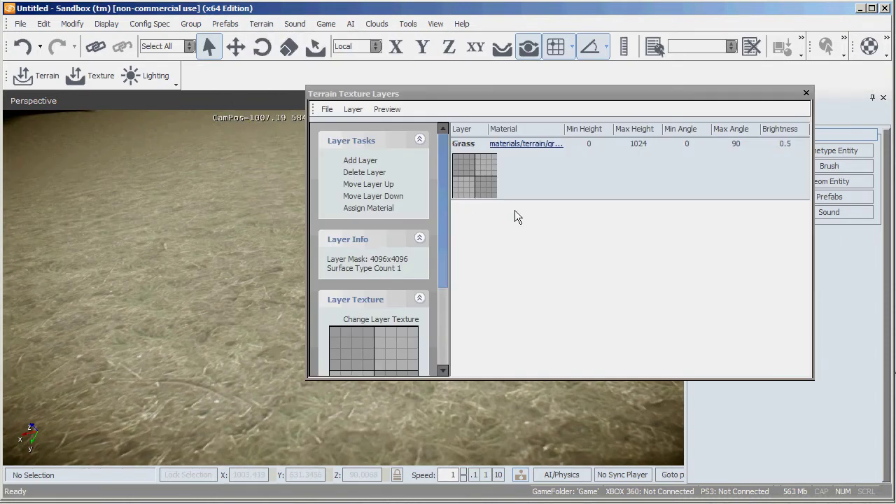
click(474, 175)
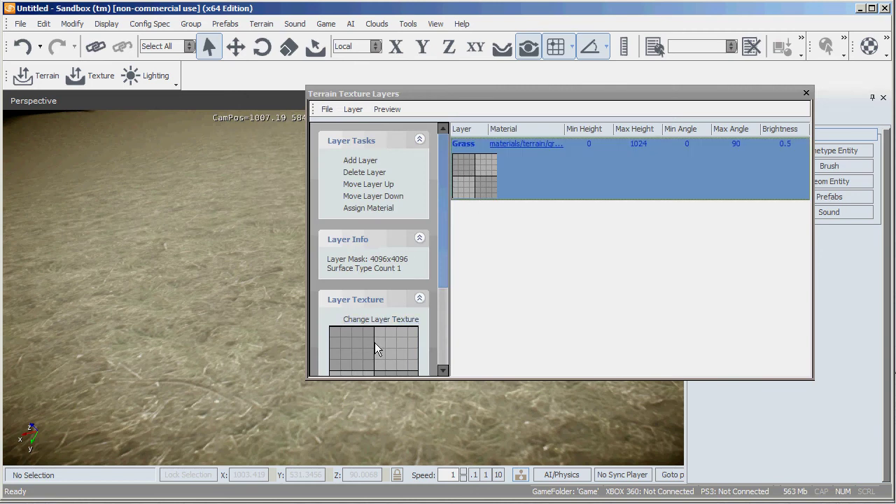
click(382, 320)
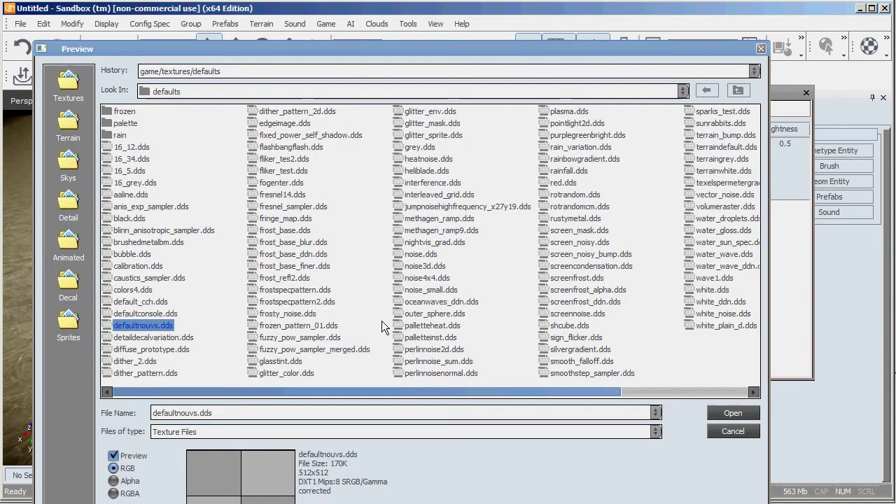
click(418, 148)
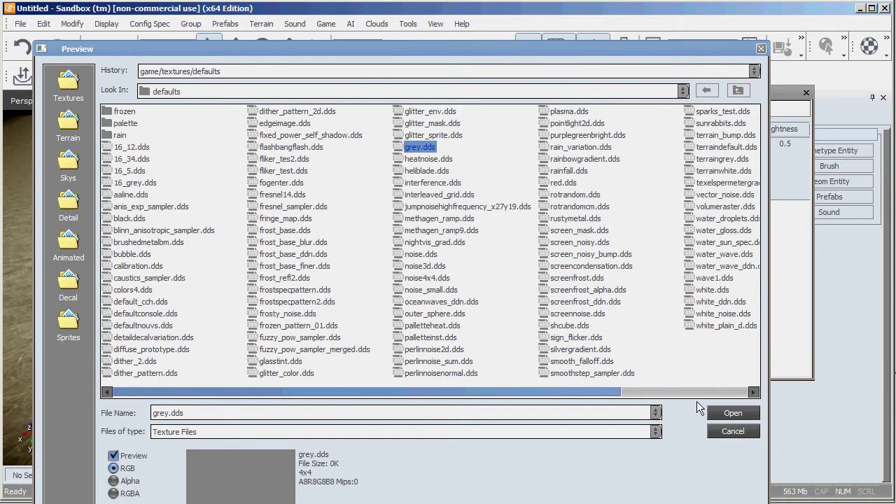
click(728, 412)
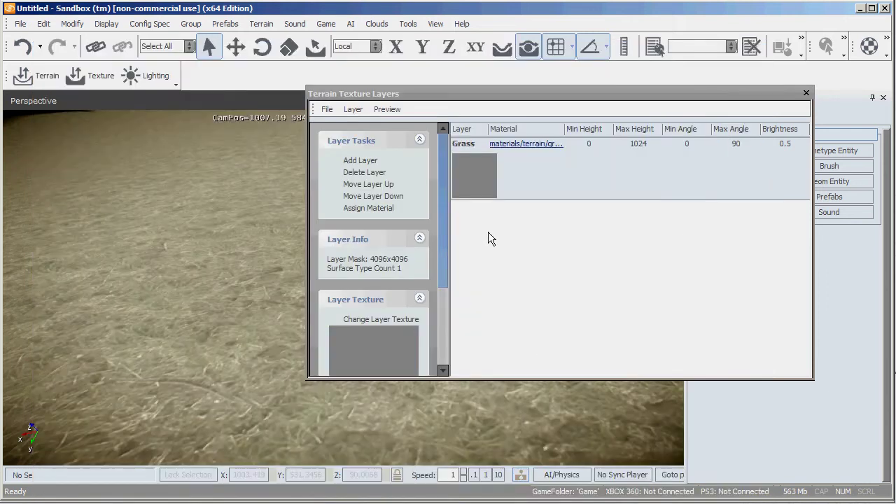
mouse_move(126, 221)
right_down()
mouse_move(121, 216)
mouse_move(126, 221)
right_up()
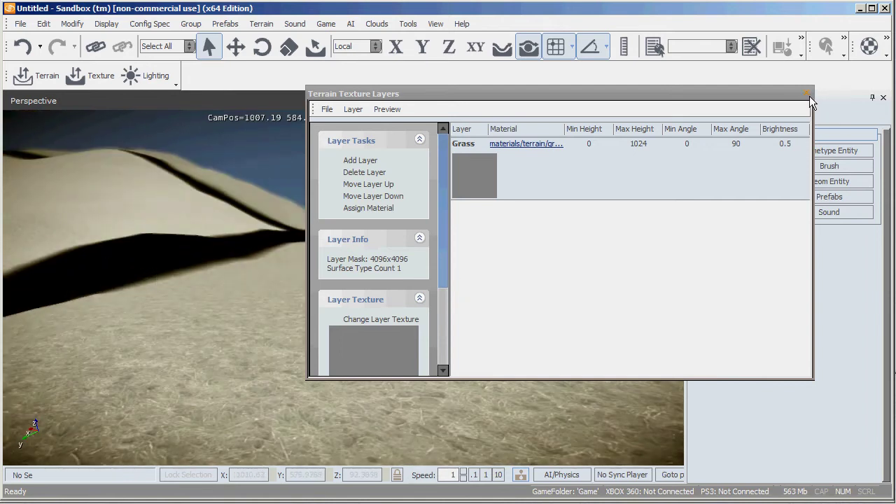
Add a second terrain texture layer and name it pebbles.
click(575, 183)
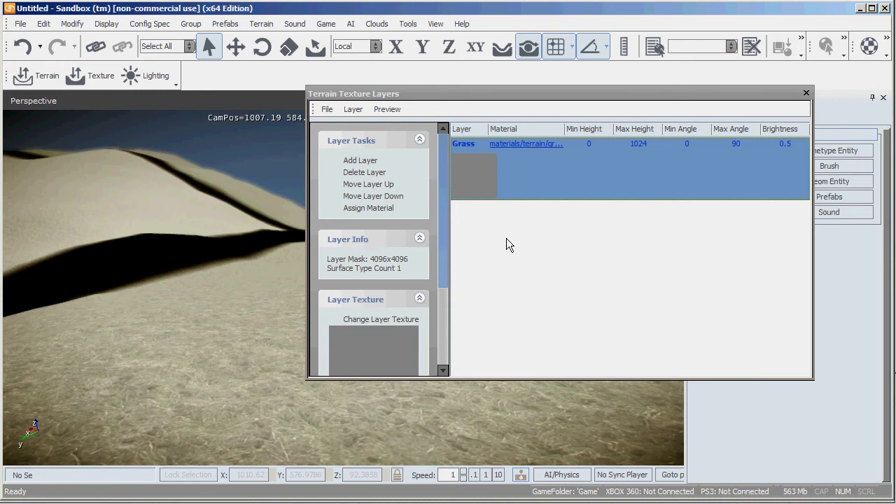
click(361, 162)
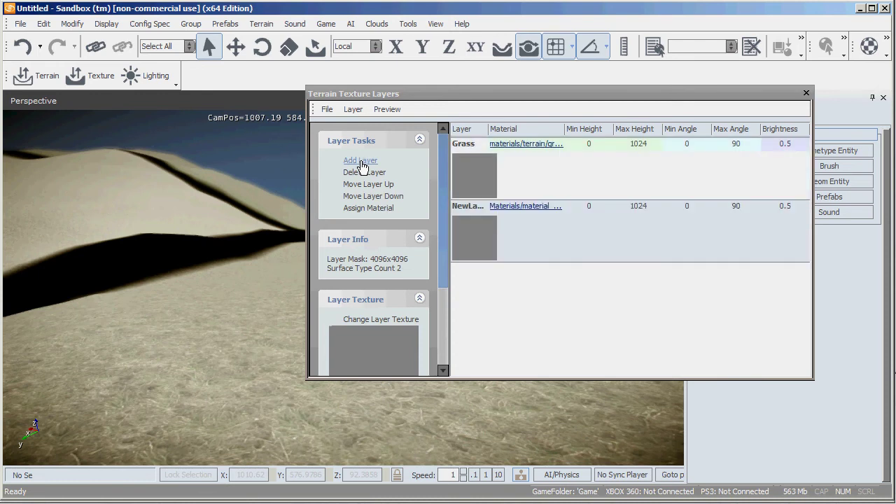
double_click(478, 208)
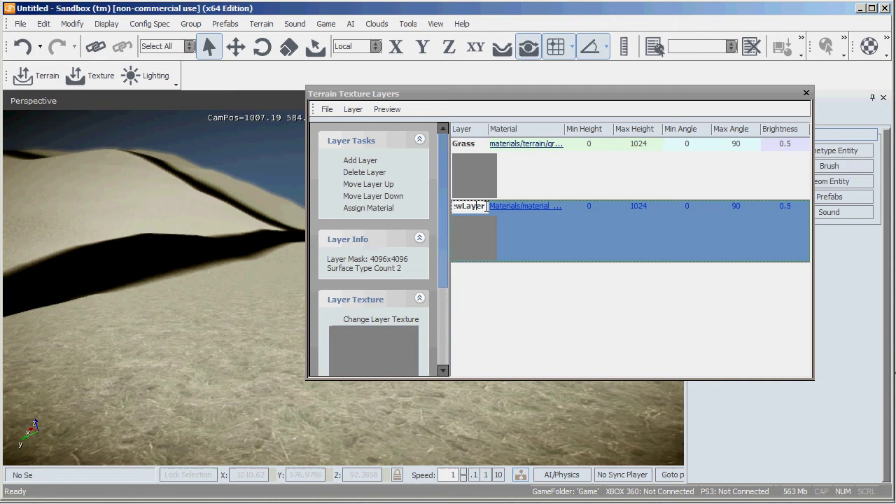
drag(488, 206, 401, 206)
text(pebbles)
Assign the terrain material pebbles01 to the pebbles layer and close the Terrain Texture Layers window.
click(532, 207)
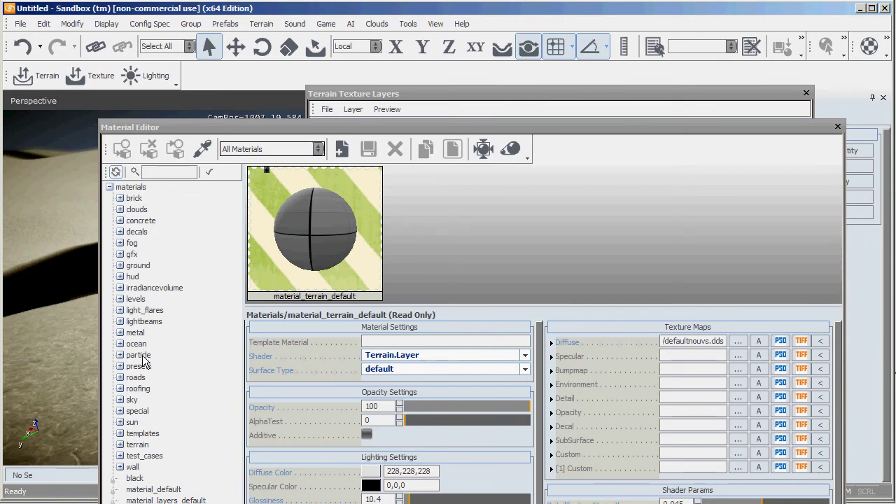
double_click(126, 445)
scroll(143, 420, down, 4)
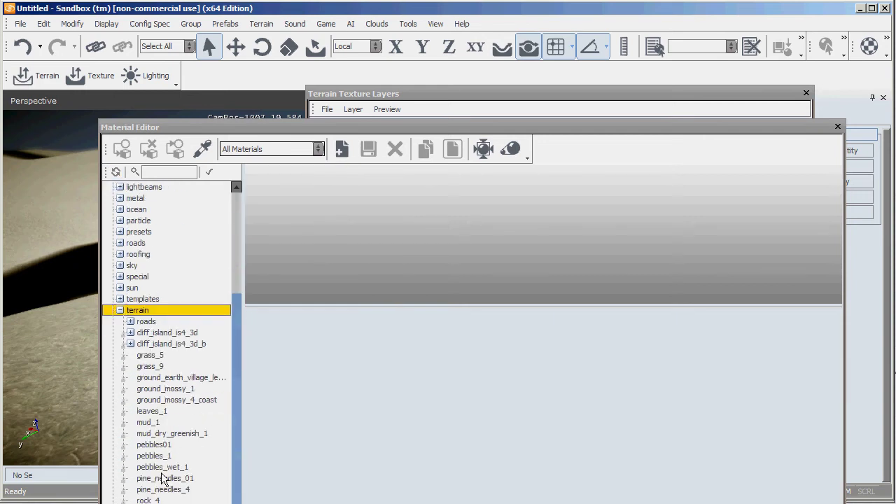
click(161, 457)
click(160, 447)
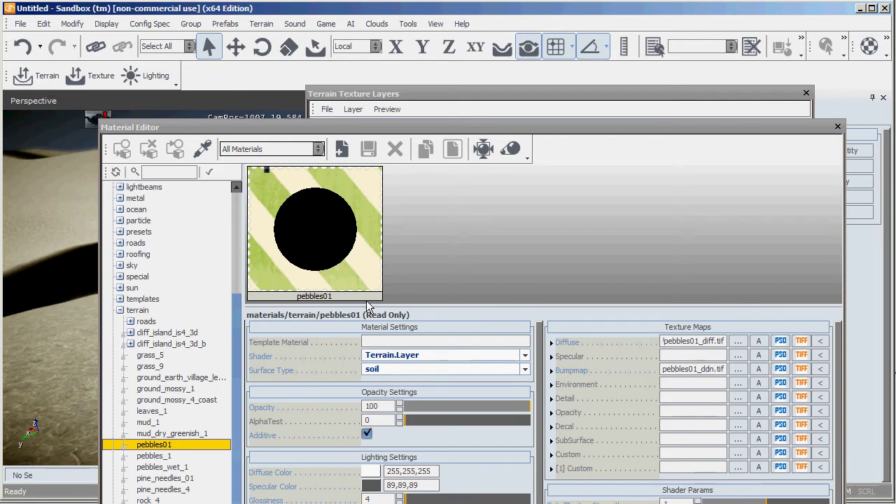
click(564, 93)
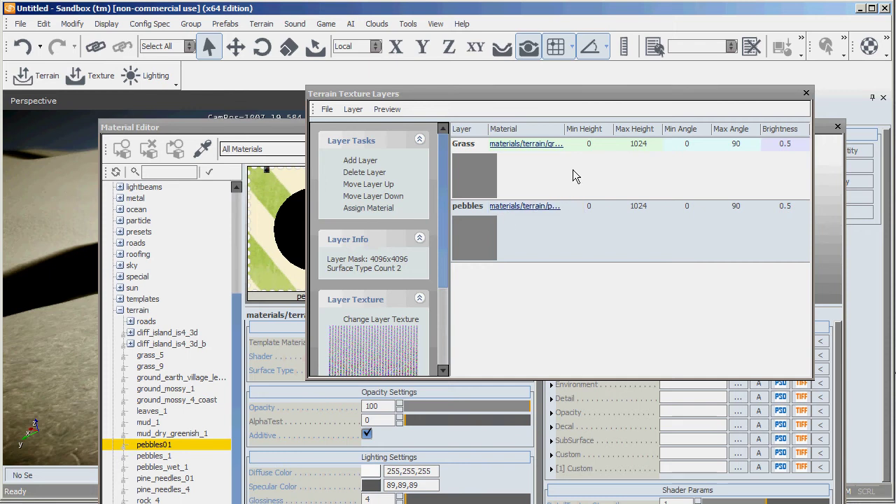
click(807, 97)
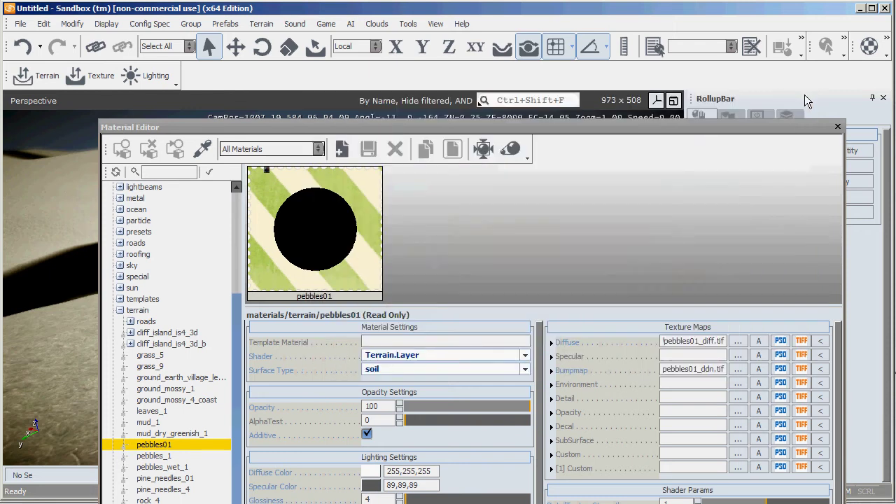
Close the Material Editor and activate the terrain Layer Painter with the Grass layer selected.
click(837, 129)
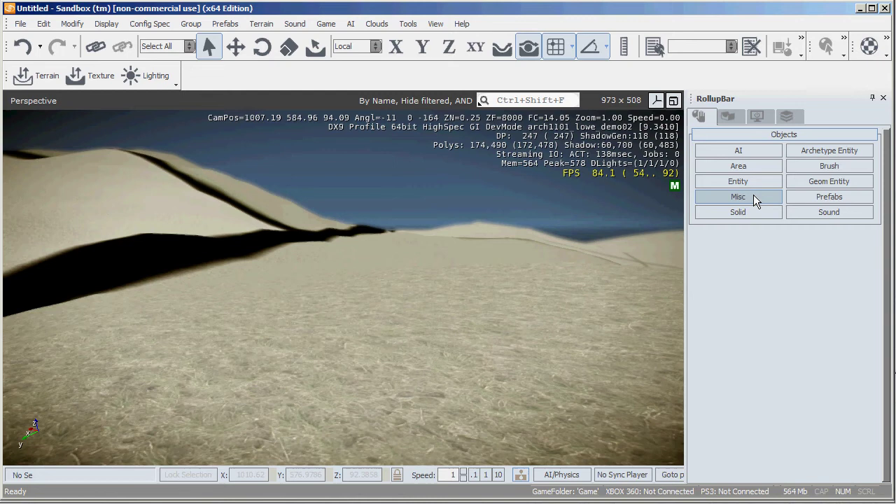
click(729, 117)
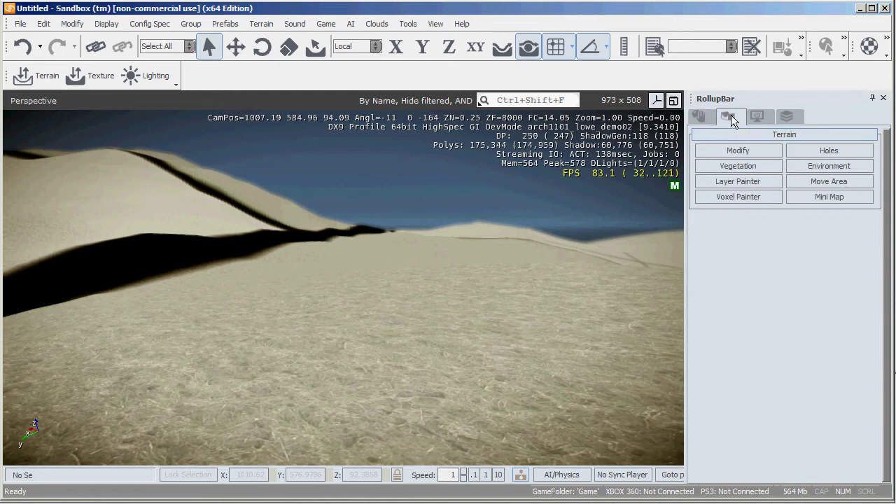
click(741, 180)
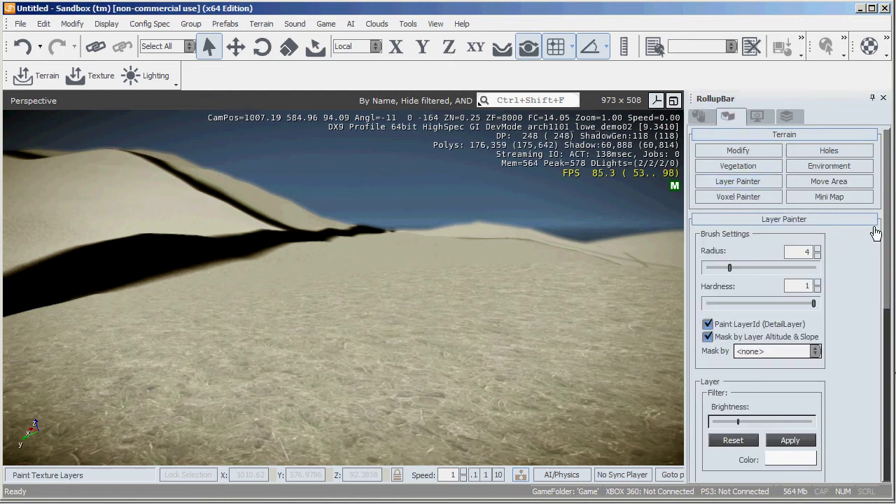
drag(889, 229, 889, 333)
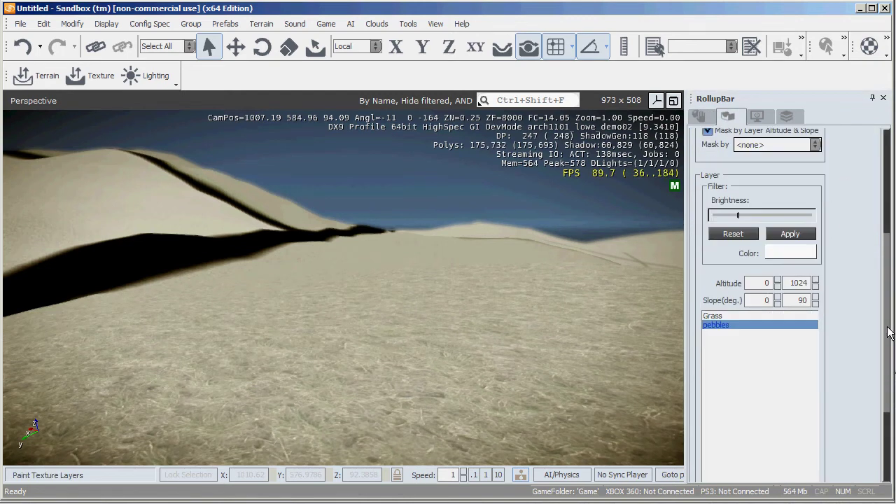
click(713, 317)
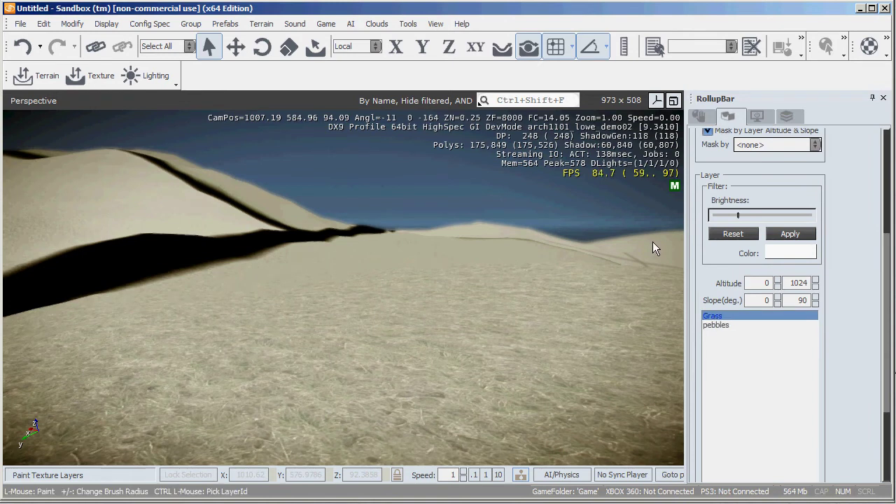
right_drag(523, 208, 521, 203)
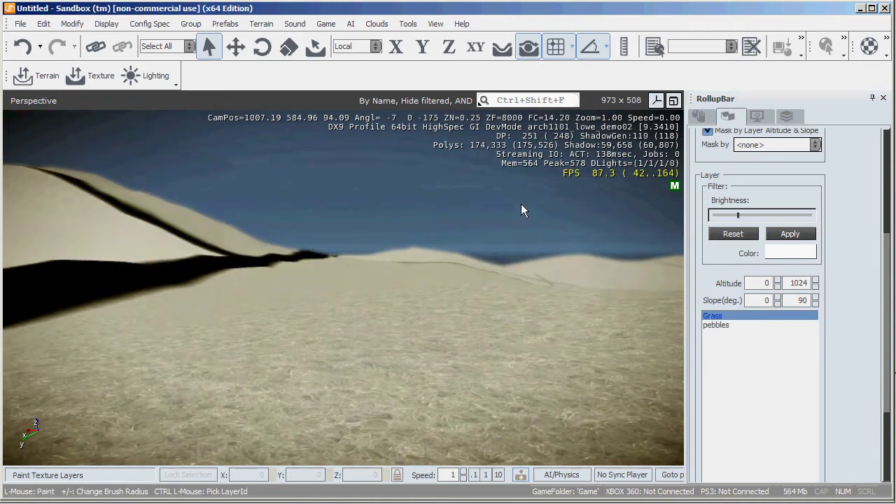
Set the Grass layer's filter color to a light green with hue 88 and saturation 129, and apply it.
click(790, 253)
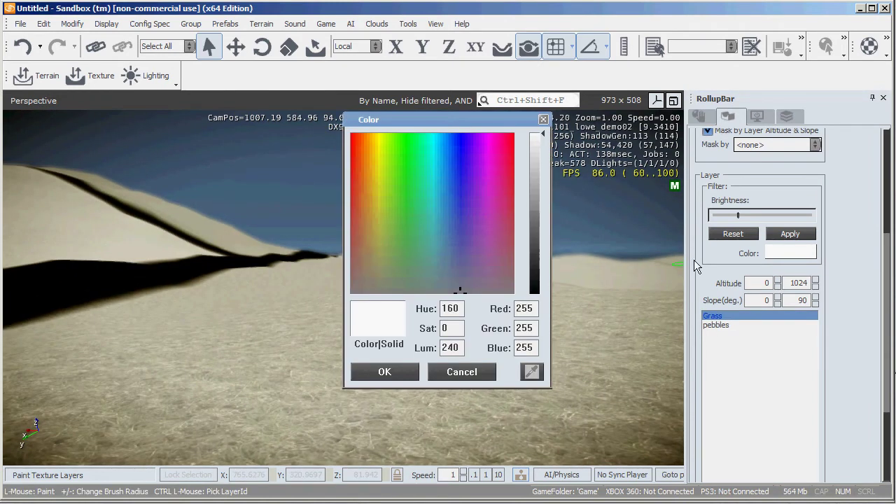
click(411, 207)
click(540, 190)
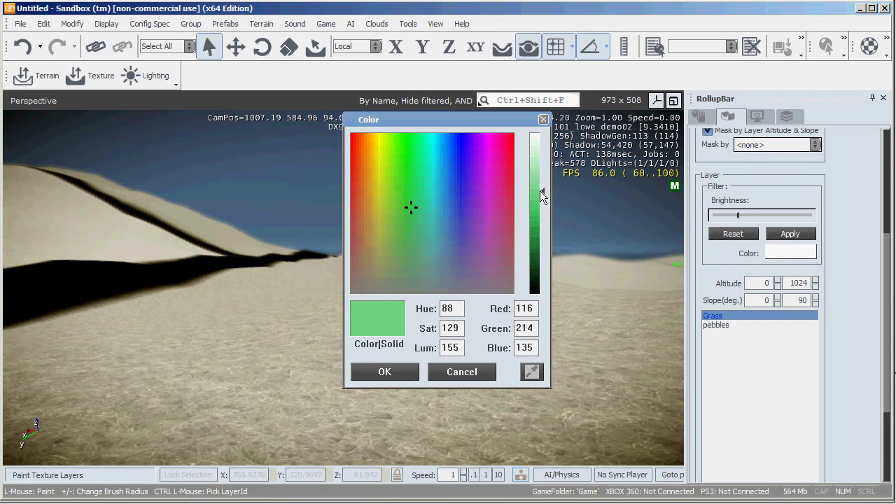
drag(540, 190, 539, 194)
click(392, 368)
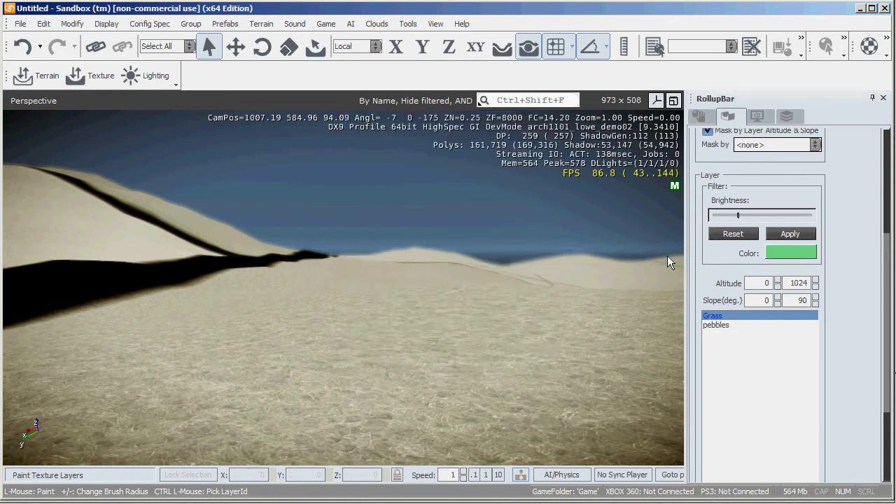
click(790, 233)
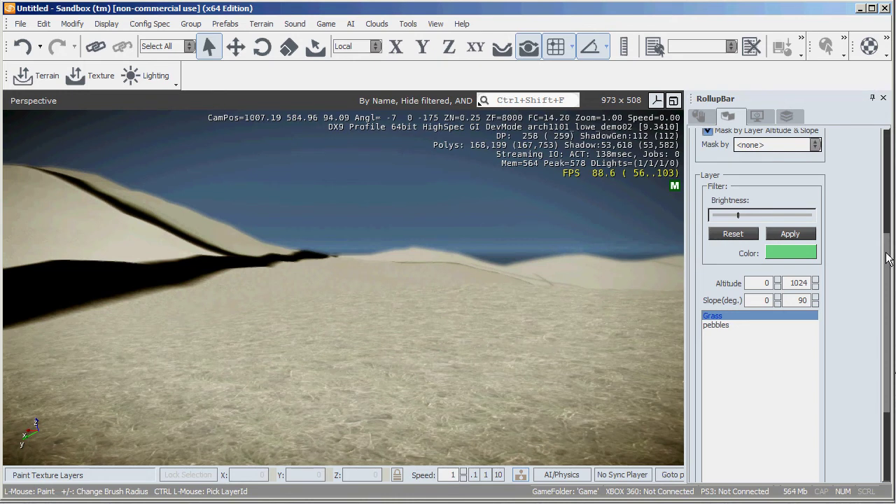
Set the brush radius to 288.40 and paint the Grass layer over the hills around the lake.
drag(885, 252, 887, 180)
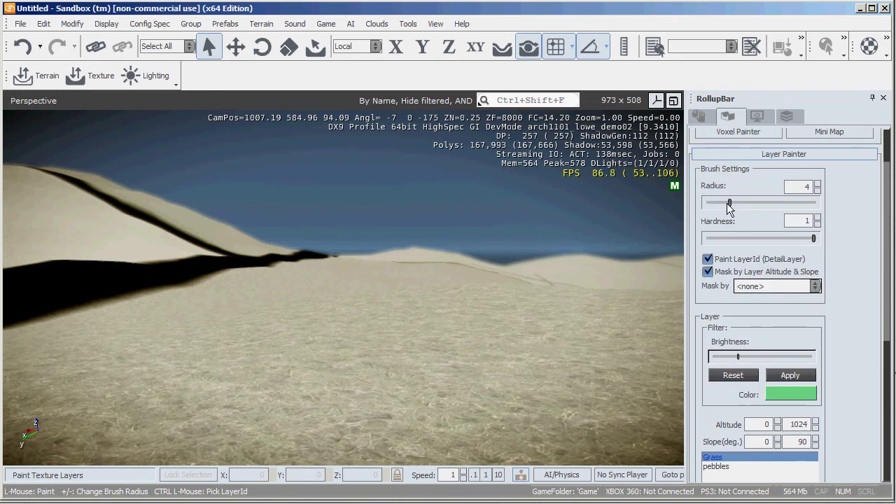
drag(735, 203, 795, 204)
right_drag(463, 250, 463, 249)
key(s)
key(s)
key(s)
mouse_move(411, 190)
mouse_down()
mouse_move(188, 196)
mouse_move(223, 160)
mouse_move(350, 154)
mouse_move(48, 257)
mouse_move(180, 326)
mouse_move(545, 325)
mouse_move(409, 308)
mouse_up()
right_drag(409, 308, 409, 307)
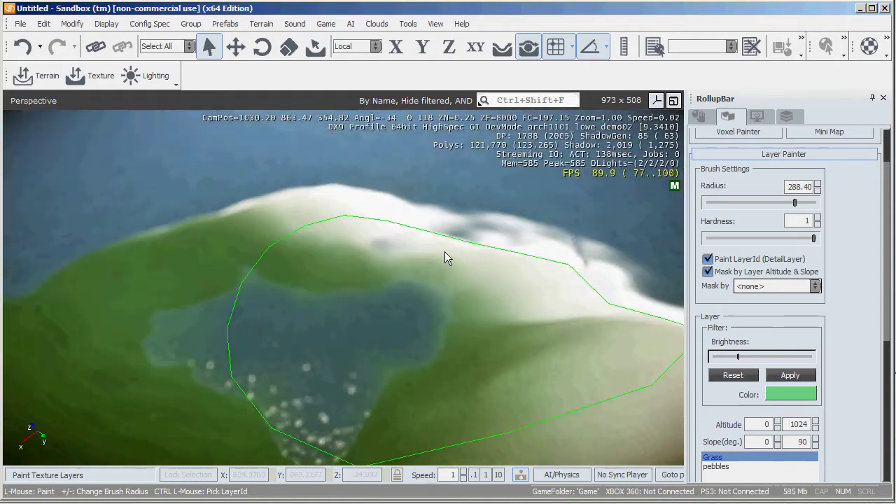
Continue painting the Grass layer over the remaining pale hills and distant ridges of the terrain.
mouse_move(445, 251)
mouse_down()
mouse_move(326, 207)
mouse_move(344, 186)
mouse_move(366, 198)
mouse_move(228, 196)
mouse_move(177, 224)
mouse_move(224, 234)
mouse_up()
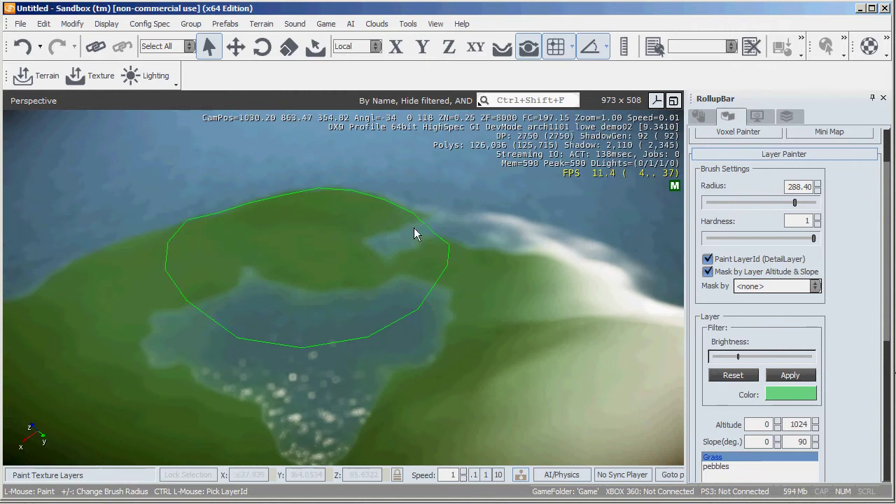
mouse_move(520, 240)
mouse_down()
mouse_move(590, 286)
mouse_move(618, 358)
mouse_move(625, 433)
mouse_up()
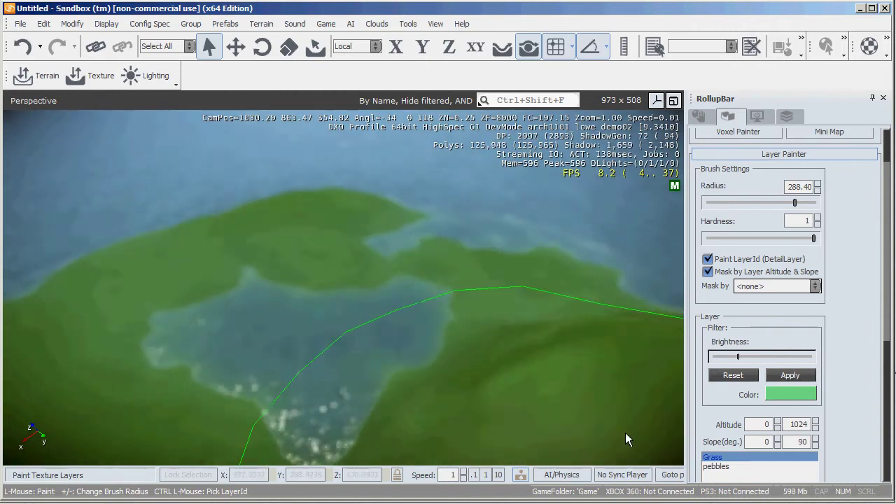
right_drag(330, 303, 330, 302)
mouse_move(328, 216)
mouse_down()
mouse_move(477, 222)
mouse_move(361, 202)
mouse_move(361, 192)
mouse_move(396, 181)
mouse_move(431, 191)
mouse_up()
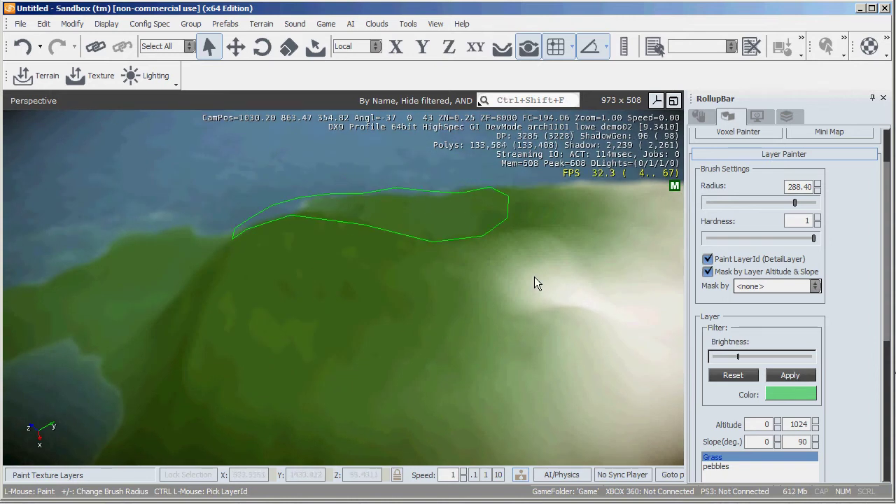
right_drag(535, 277, 629, 215)
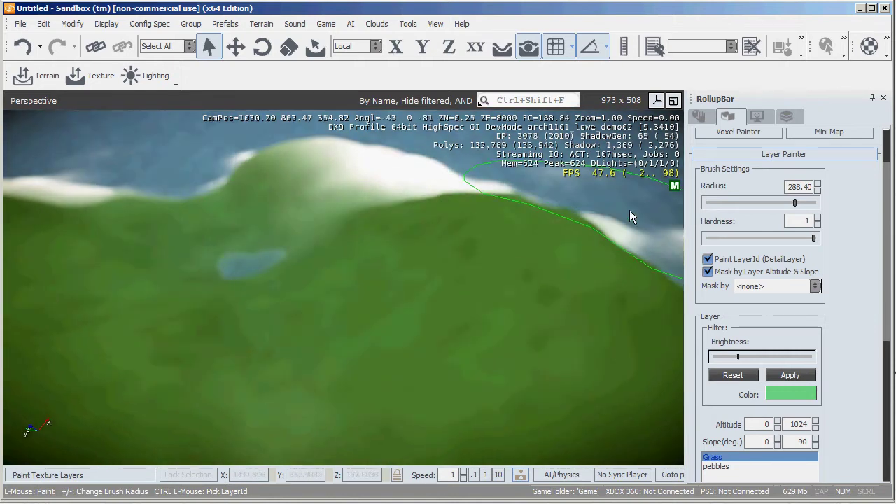
drag(629, 210, 608, 236)
Examine the painted grass texture at ground level near the narrow water inlet.
right_drag(605, 268, 435, 271)
key(w)
key(w)
scroll(435, 272, up, 10)
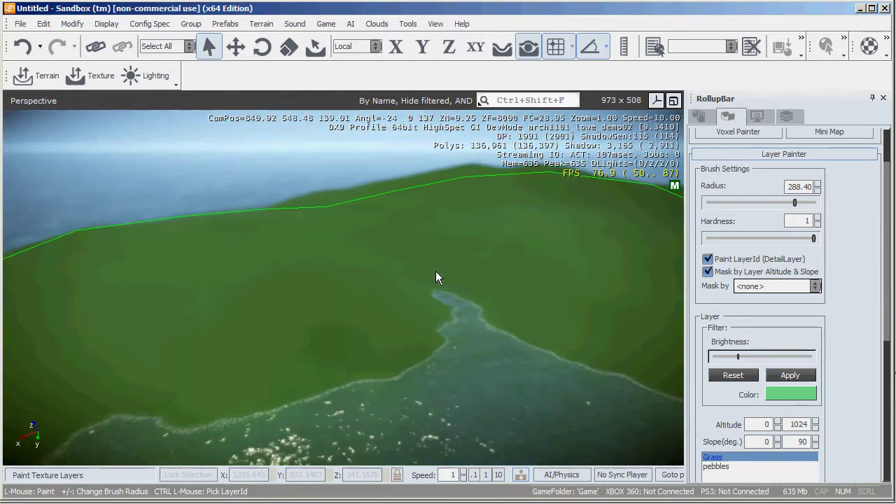
scroll(435, 271, up, 4)
right_drag(435, 271, 435, 272)
scroll(436, 272, down, 4)
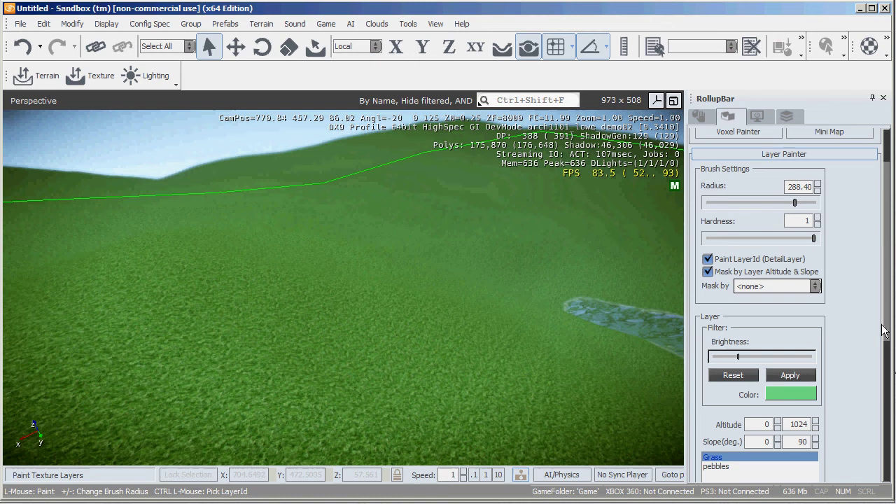
Set the pebbles layer's filter color to a light brown with red 179, green 137 and blue 113.
drag(886, 321, 888, 374)
click(717, 361)
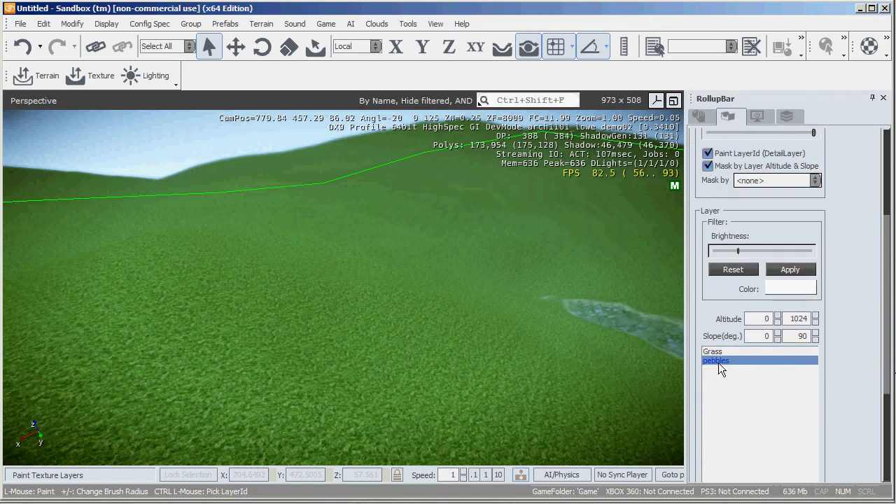
click(789, 287)
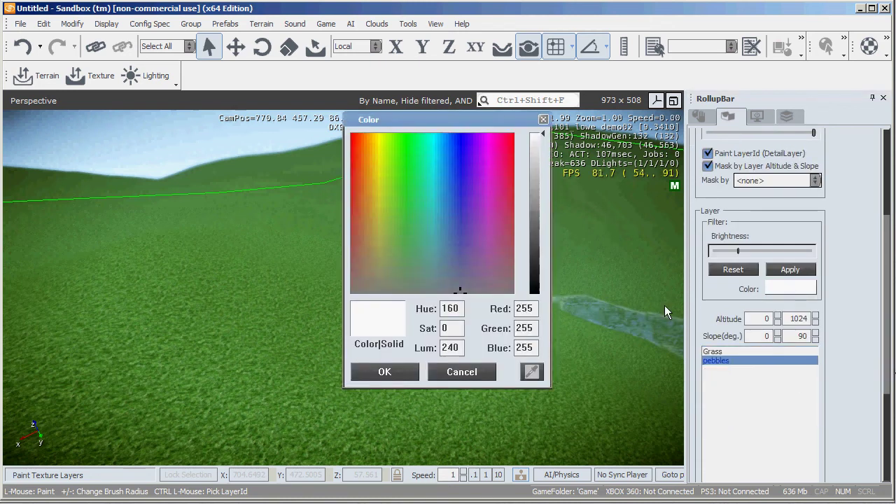
drag(365, 245, 361, 244)
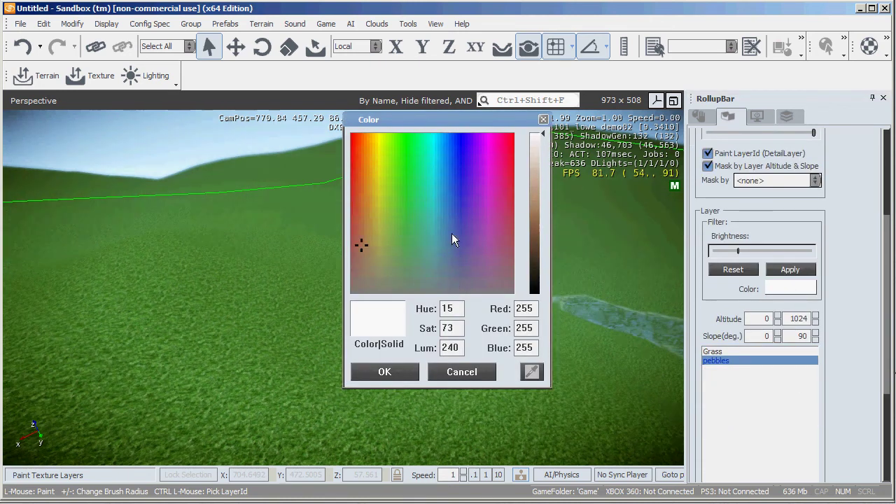
click(539, 203)
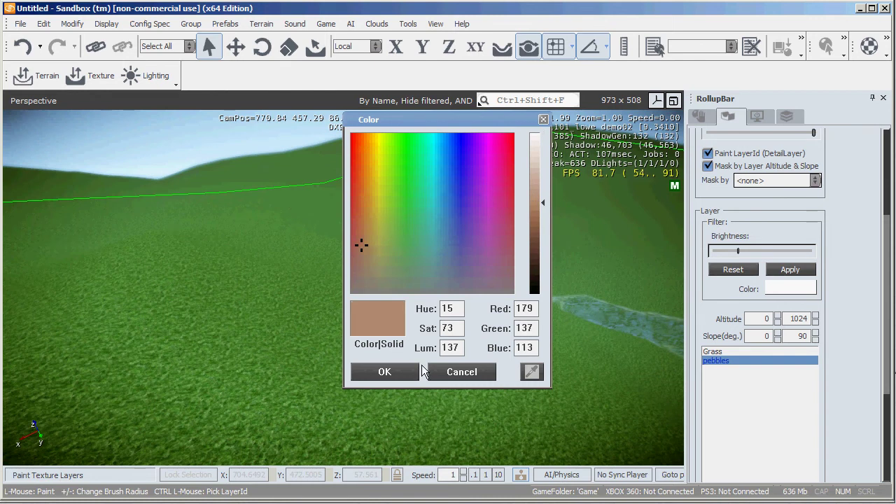
click(403, 375)
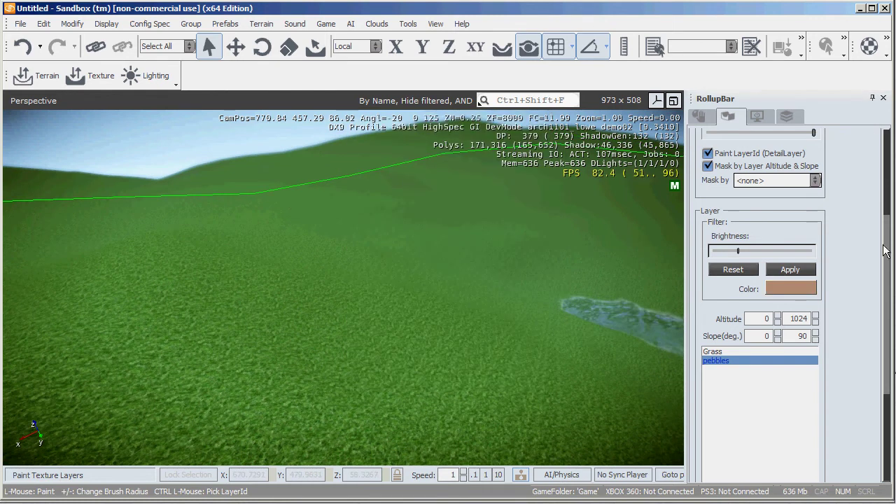
Set the brush radius to 29.512 and paint pebbles over the grassy ground around the end of the inlet.
scroll(885, 252, up, 4)
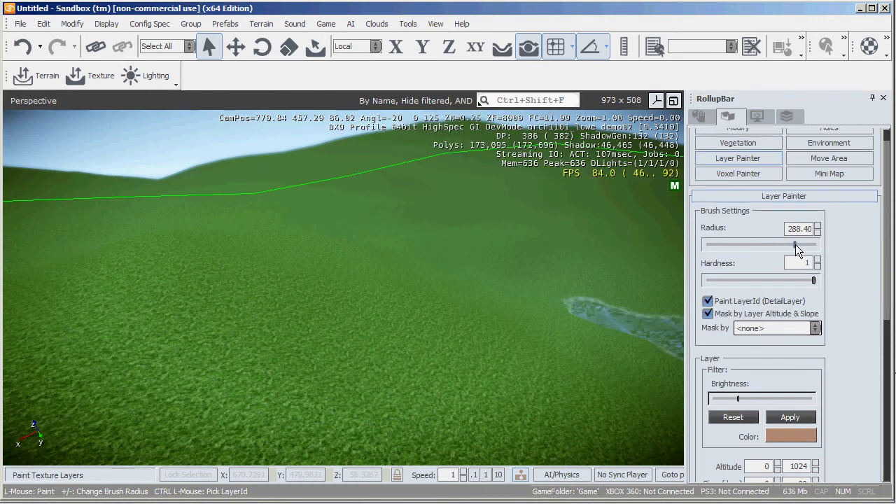
mouse_move(795, 244)
mouse_down()
mouse_move(737, 244)
mouse_move(759, 244)
mouse_up()
mouse_move(565, 278)
mouse_down()
mouse_move(306, 293)
mouse_move(510, 277)
mouse_up()
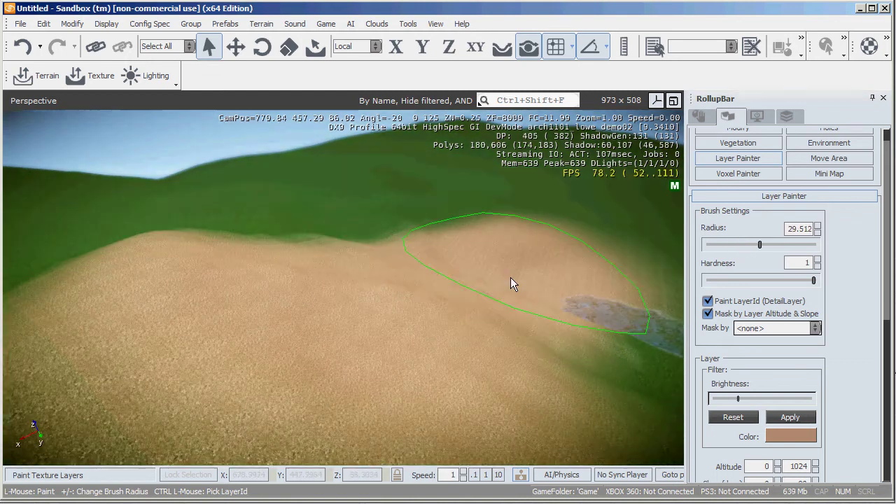
right_drag(510, 277, 521, 273)
mouse_move(521, 273)
mouse_down()
mouse_move(565, 215)
mouse_move(605, 222)
mouse_up()
right_drag(605, 221, 440, 236)
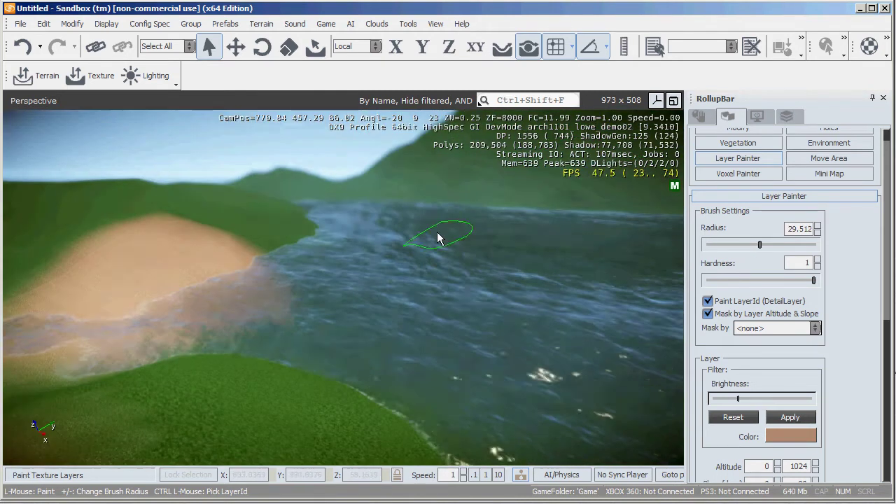
Extend the pebbles layer along both shores of the inlet and up the adjoining slopes.
drag(27, 256, 152, 268)
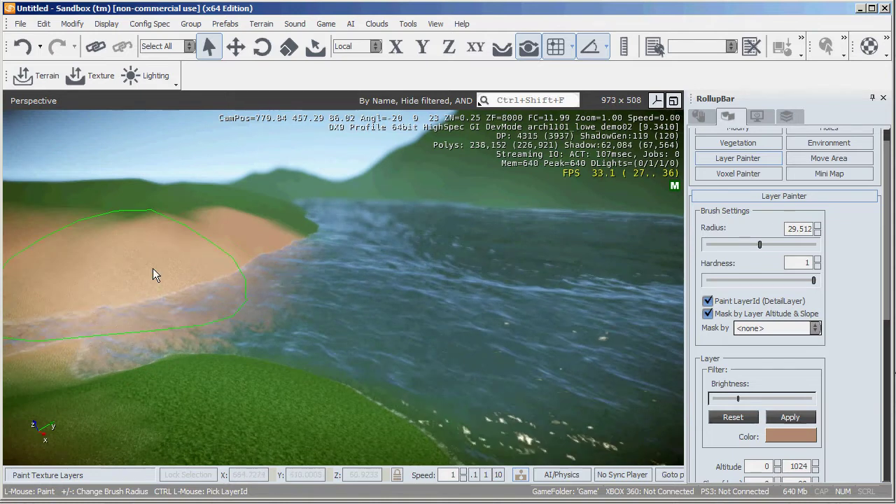
right_drag(152, 268, 176, 276)
mouse_move(176, 275)
mouse_down()
mouse_move(493, 376)
mouse_move(345, 324)
mouse_up()
mouse_move(345, 324)
right_down()
mouse_move(410, 338)
mouse_move(539, 260)
mouse_move(447, 205)
right_up()
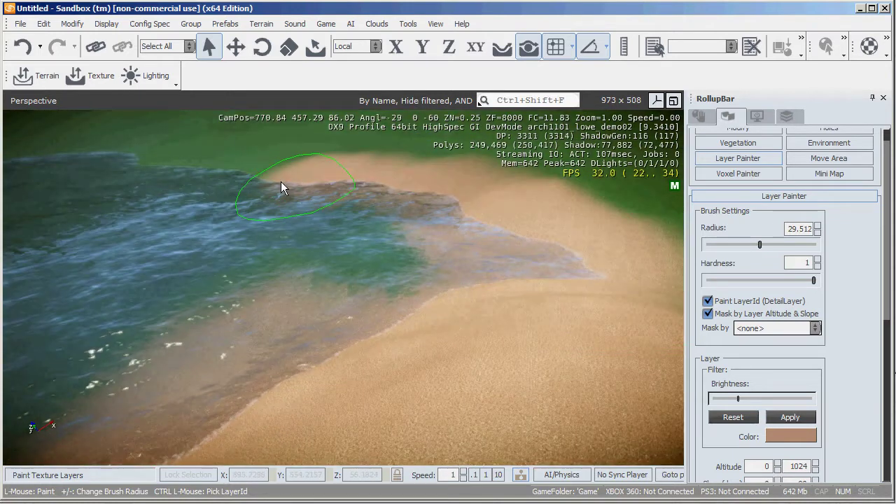
mouse_move(252, 179)
right_down()
mouse_move(290, 177)
mouse_move(284, 196)
mouse_move(380, 242)
mouse_move(422, 292)
mouse_move(317, 221)
right_up()
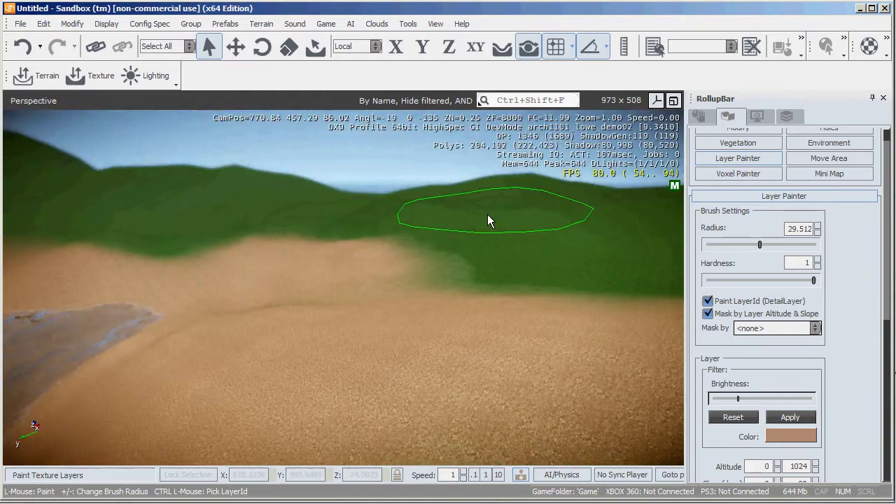
drag(487, 215, 462, 247)
Lower the brightness filter of the pebbles layer and apply it.
mouse_move(328, 281)
right_down()
mouse_move(300, 279)
mouse_move(592, 360)
right_up()
key(w)
key(w)
key(a)
key(w)
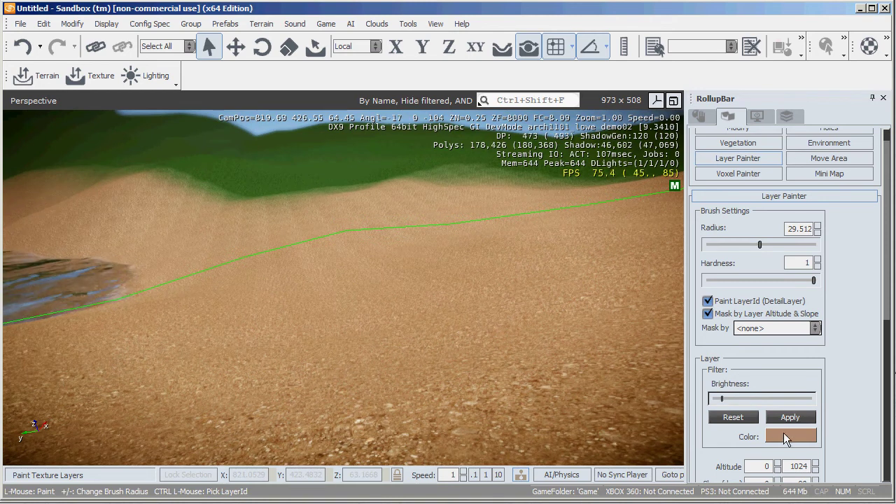
click(795, 416)
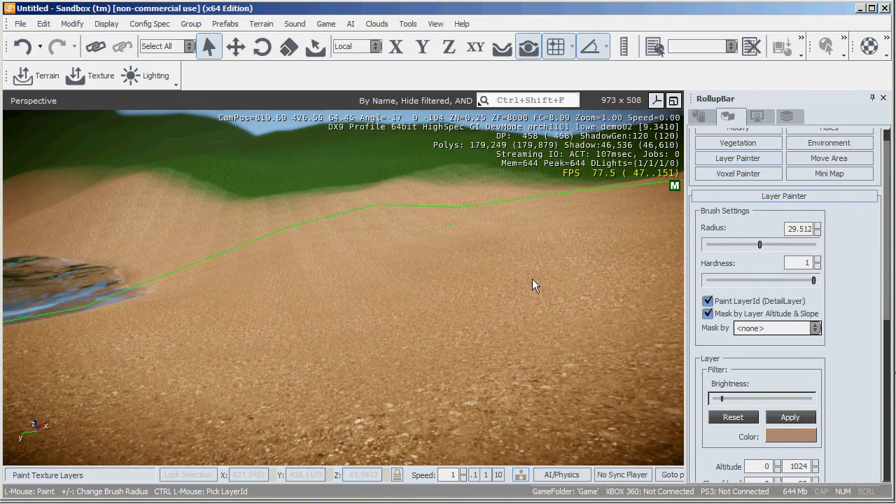
Set the brush radius to 2.9512 and paint darker pebbles on the ground beside the water's edge.
right_drag(532, 278, 400, 274)
key(w)
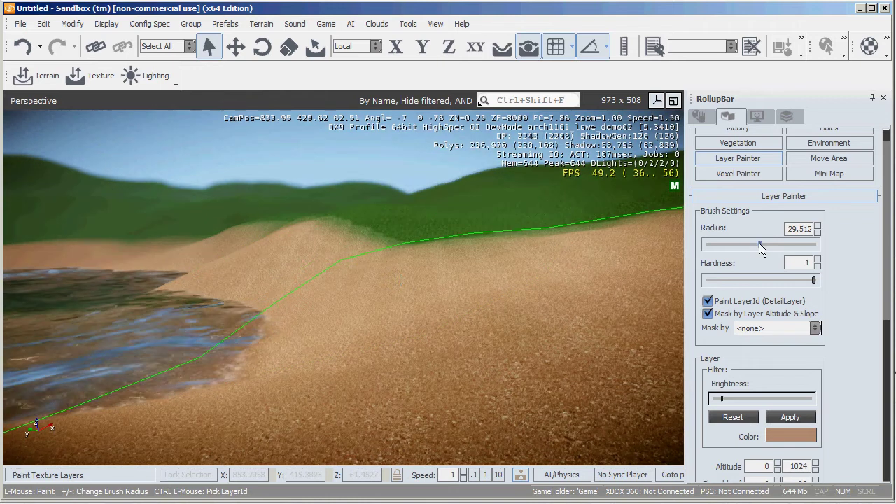
drag(759, 243, 724, 244)
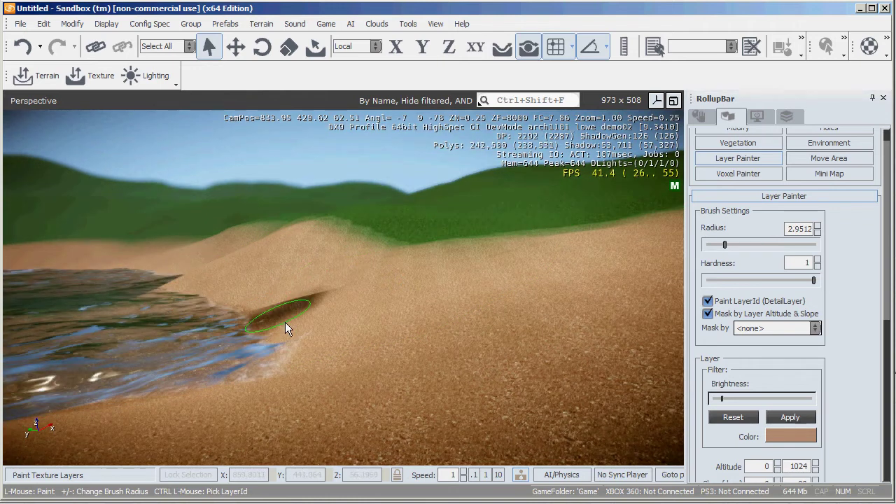
mouse_move(285, 323)
mouse_down()
mouse_move(314, 296)
mouse_move(386, 356)
mouse_move(357, 299)
mouse_move(349, 358)
mouse_move(229, 378)
mouse_move(259, 314)
mouse_move(210, 291)
mouse_move(351, 306)
mouse_move(372, 353)
mouse_up()
key(a)
mouse_move(371, 353)
right_down()
mouse_move(473, 329)
mouse_move(435, 413)
mouse_move(497, 448)
mouse_move(545, 379)
right_up()
key(w)
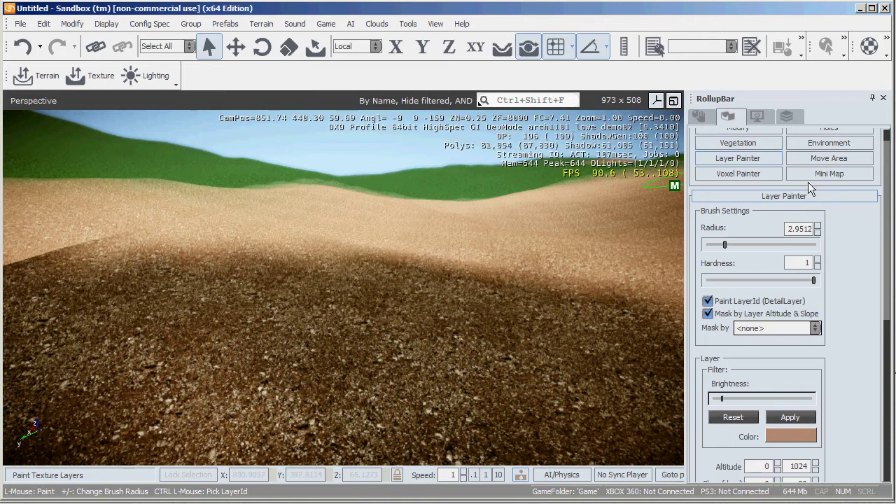
drag(889, 250, 888, 205)
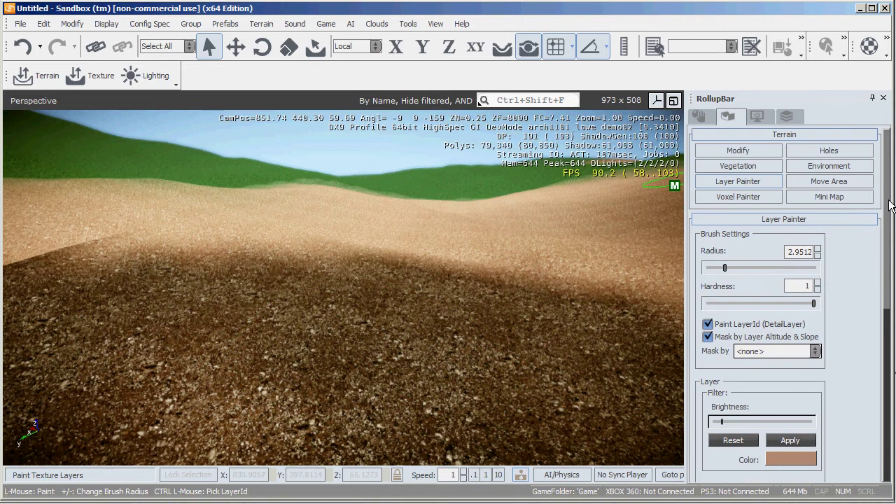
Set the flatten brush to outside radius 51.286 and inside radius 6.6069, and flatten the grassy slope beside the inlet down to height 1.
click(750, 150)
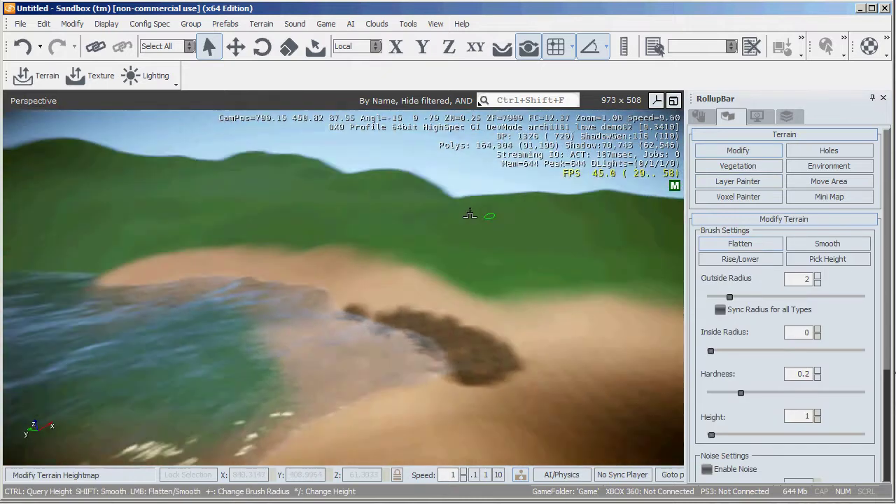
key(d)
mouse_move(489, 214)
right_down()
mouse_move(458, 214)
mouse_move(489, 217)
right_up()
key(s)
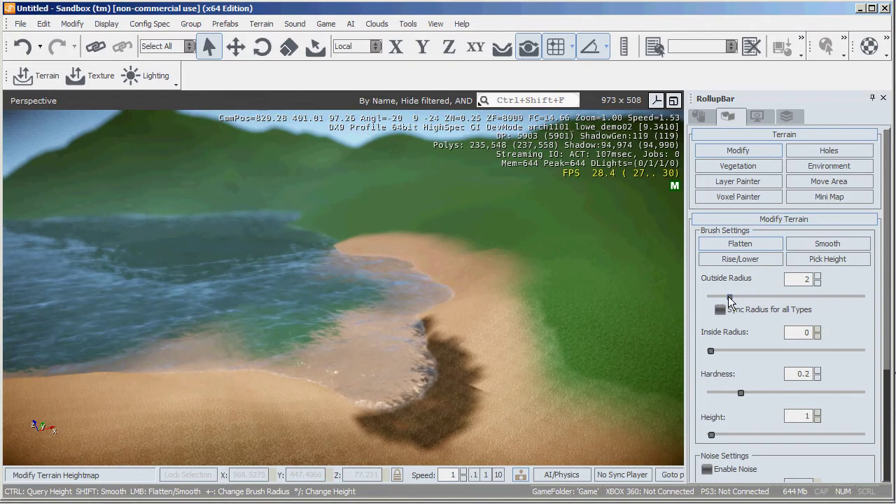
drag(729, 298, 774, 301)
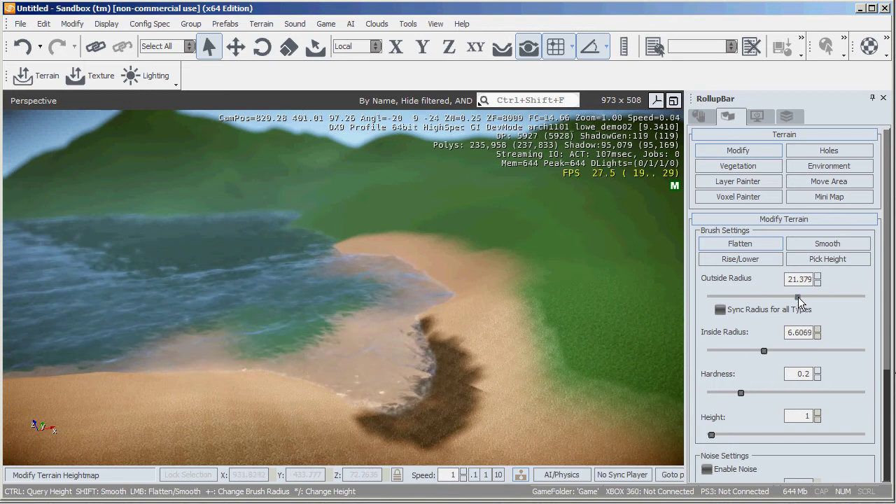
mouse_move(475, 266)
mouse_down()
mouse_move(516, 294)
mouse_move(416, 234)
mouse_move(379, 254)
mouse_move(464, 236)
mouse_move(629, 337)
mouse_up()
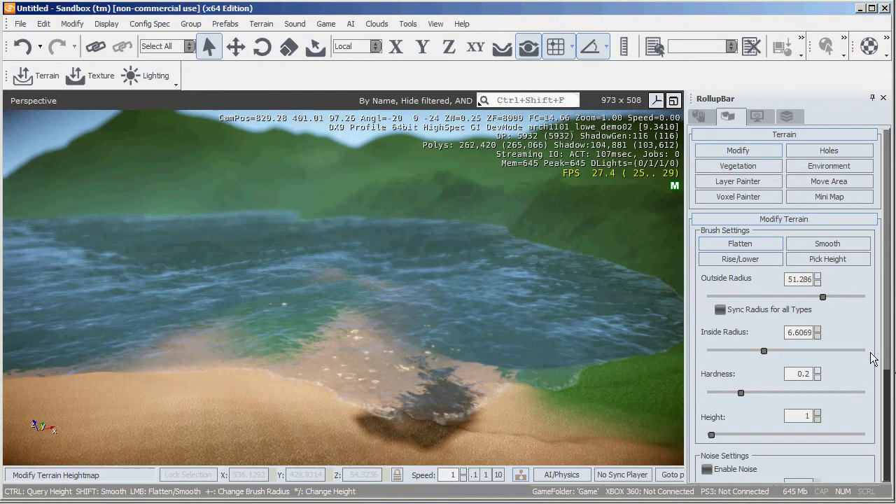
Set the flatten height to 100 and raise land across the water around the inlet.
scroll(854, 370, down, 3)
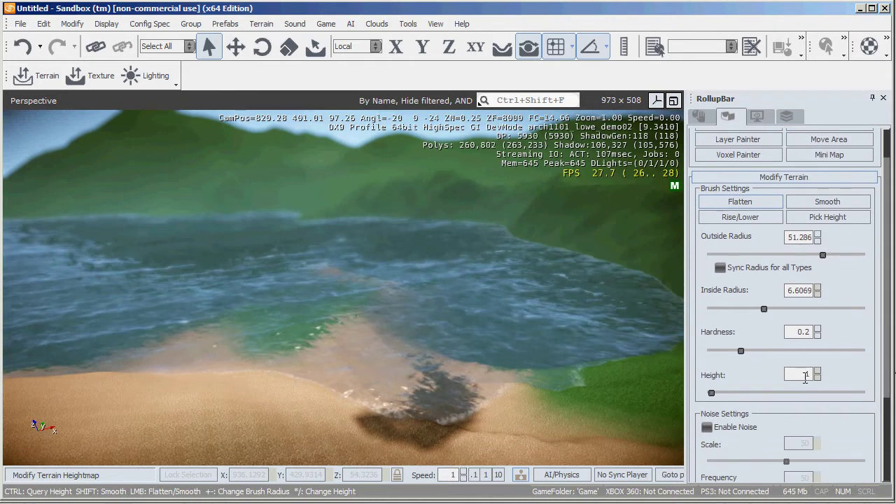
double_click(803, 375)
text(100)
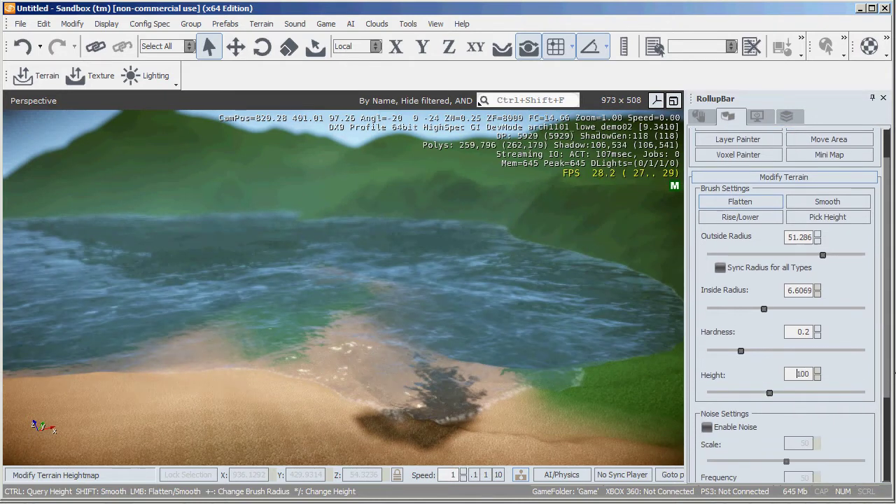
mouse_move(598, 262)
mouse_down()
mouse_move(553, 266)
mouse_move(425, 236)
mouse_move(601, 314)
mouse_move(398, 258)
mouse_move(246, 288)
mouse_up()
mouse_move(245, 288)
right_down()
mouse_move(173, 254)
mouse_move(180, 226)
right_up()
mouse_move(312, 224)
mouse_down()
mouse_move(366, 224)
mouse_move(294, 256)
mouse_up()
Sample a terrain height of 73.001 from the landscape and flatten a land strip across the water beyond the dark pebbles.
right_drag(355, 247, 346, 270)
key(shift+s)
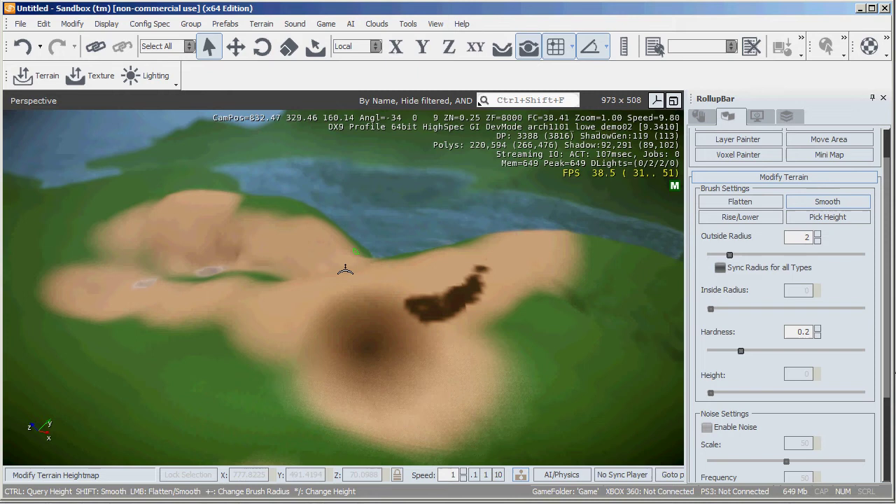
key(ctrl)
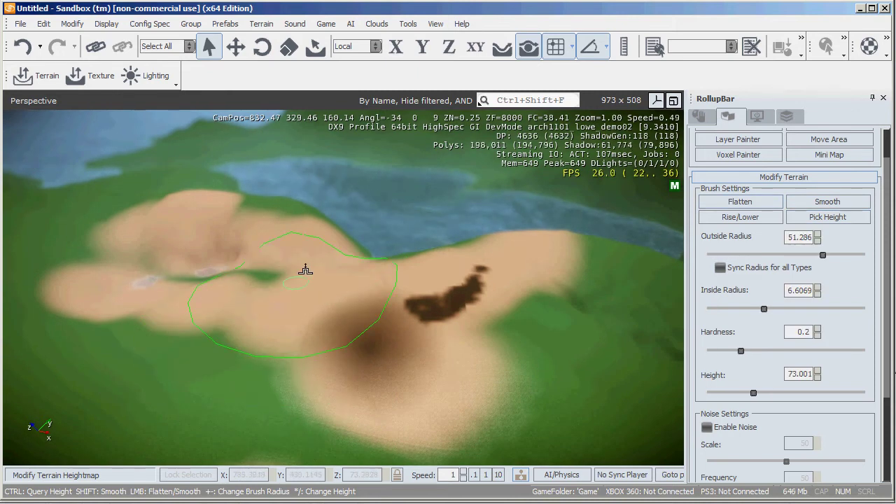
drag(378, 221, 385, 224)
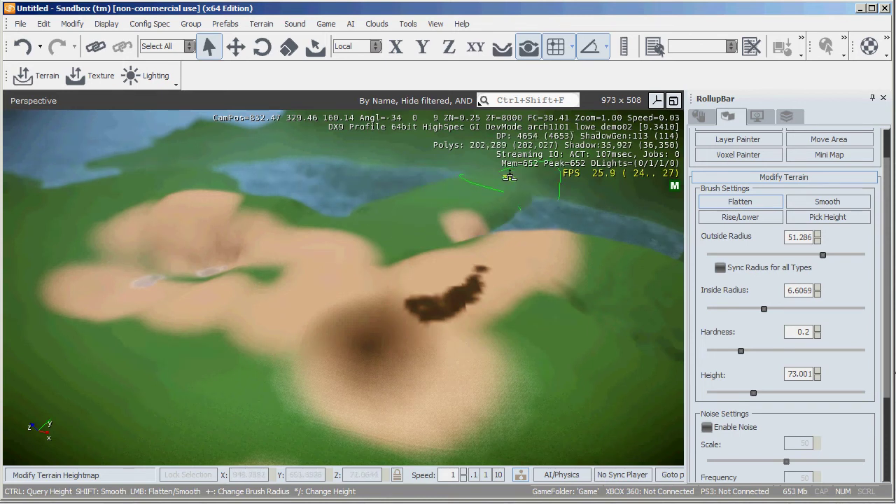
right_drag(509, 177, 410, 218)
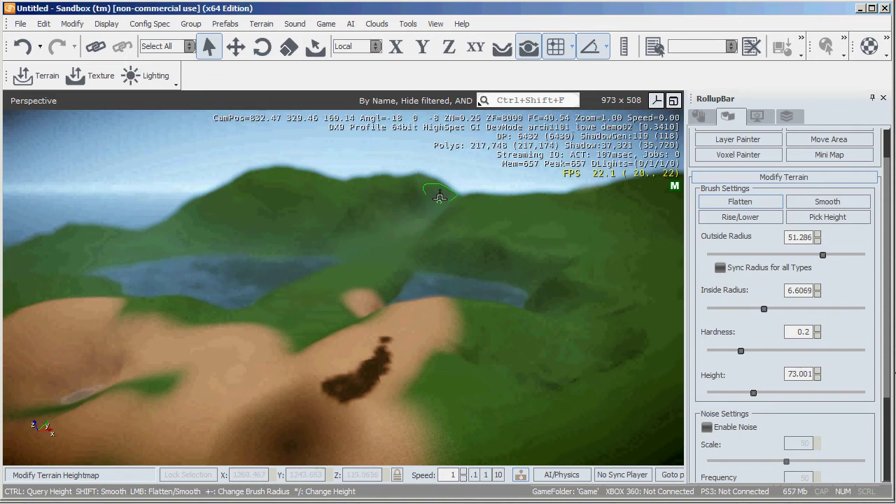
key(Escape)
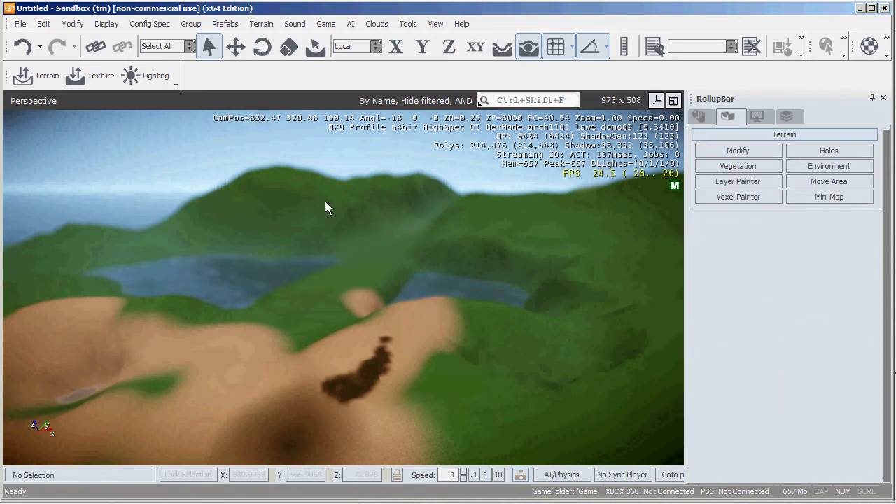
Open the Time of Day settings and toggle the advanced properties off and back on to show the full parameter list.
click(261, 25)
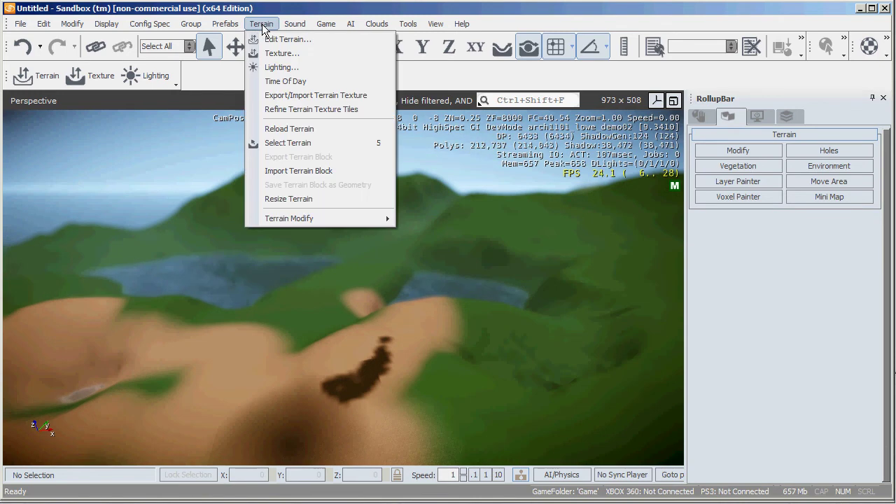
click(287, 84)
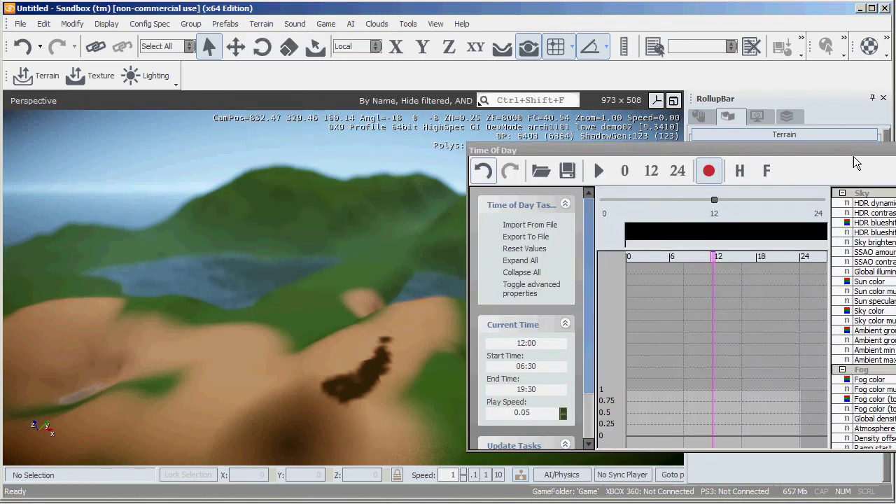
drag(853, 150, 559, 105)
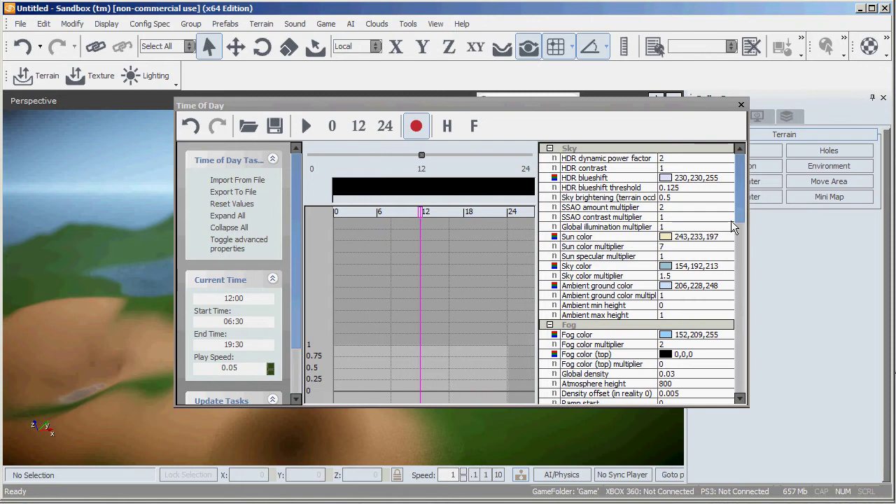
mouse_move(742, 212)
mouse_down()
mouse_move(752, 376)
mouse_move(752, 201)
mouse_up()
click(231, 246)
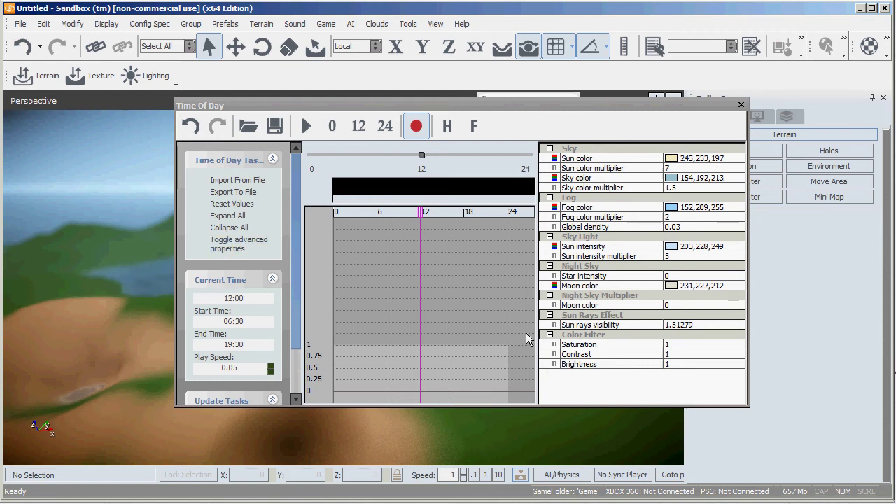
click(234, 247)
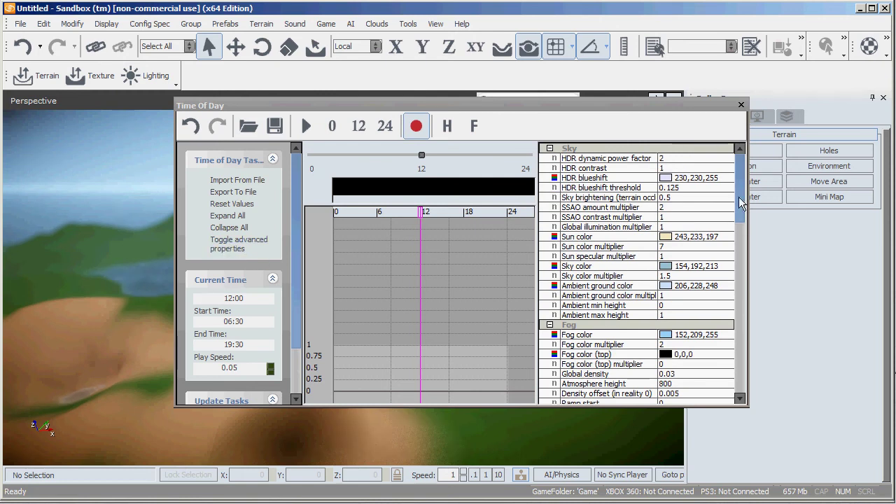
Set the Depth Of Field focus range to 2000, check the distant terrain in the view, and close the Time of Day settings.
drag(741, 203, 742, 389)
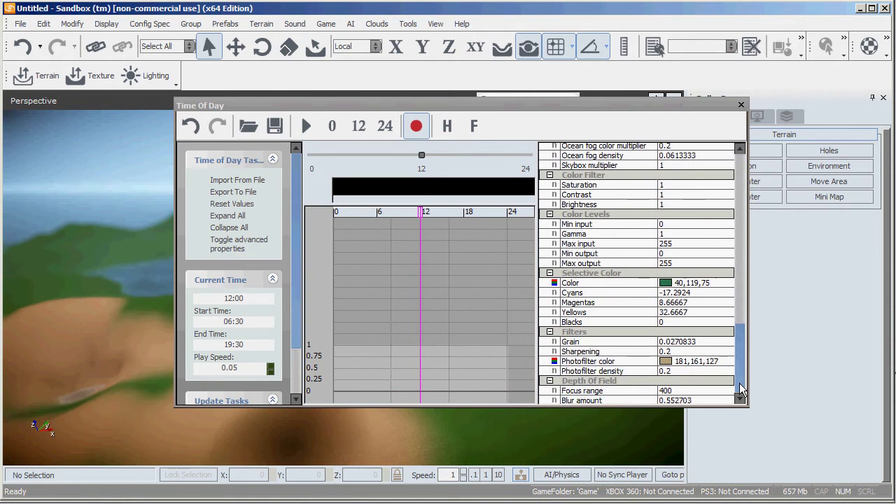
click(696, 392)
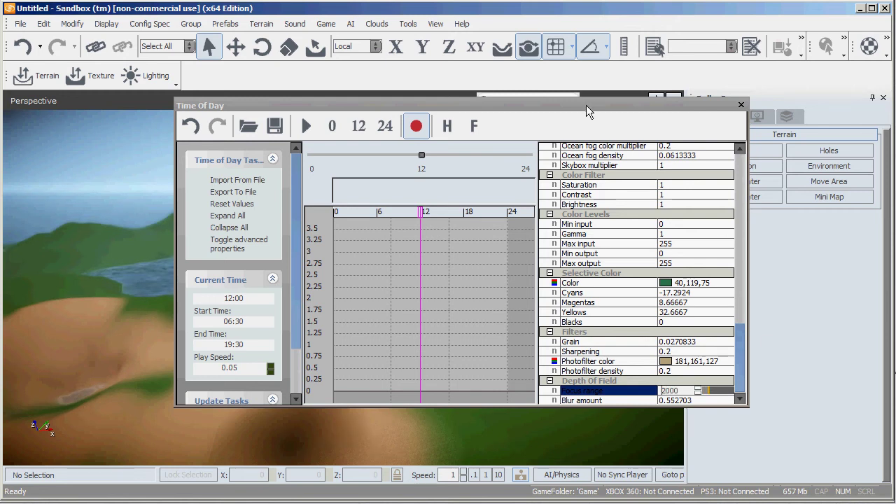
drag(586, 105, 772, 108)
right_drag(313, 243, 263, 246)
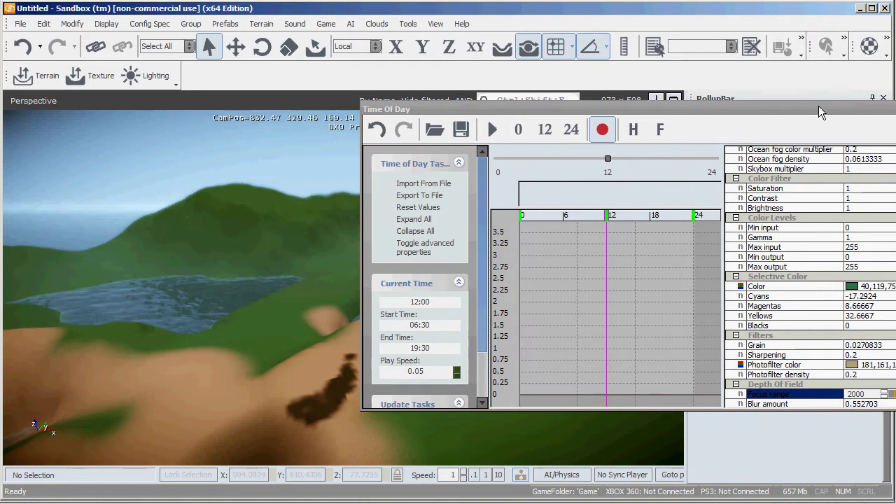
drag(818, 106, 771, 128)
click(745, 121)
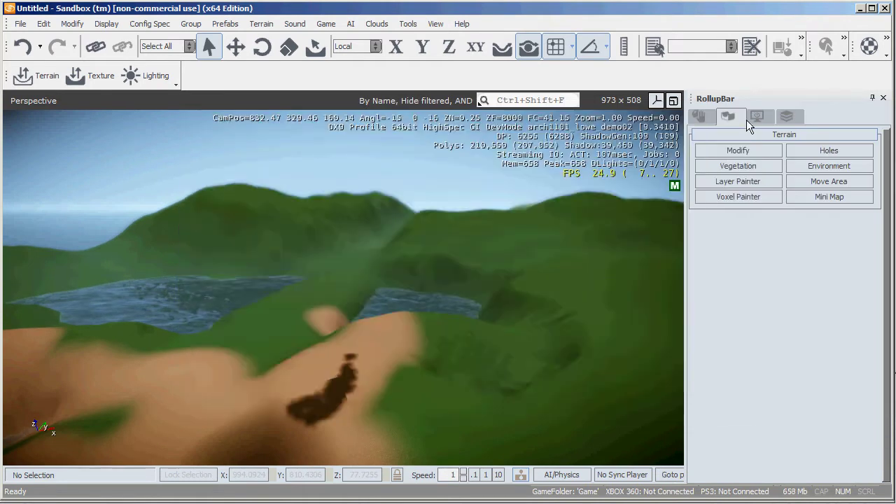
Sample the grassy ridge's height of 73 with the flatten brush and flatten the far shore and part of the lake beside the sandy slope.
mouse_move(535, 290)
right_down()
mouse_move(513, 289)
mouse_move(537, 291)
right_up()
key(w)
scroll(536, 297, up, 1)
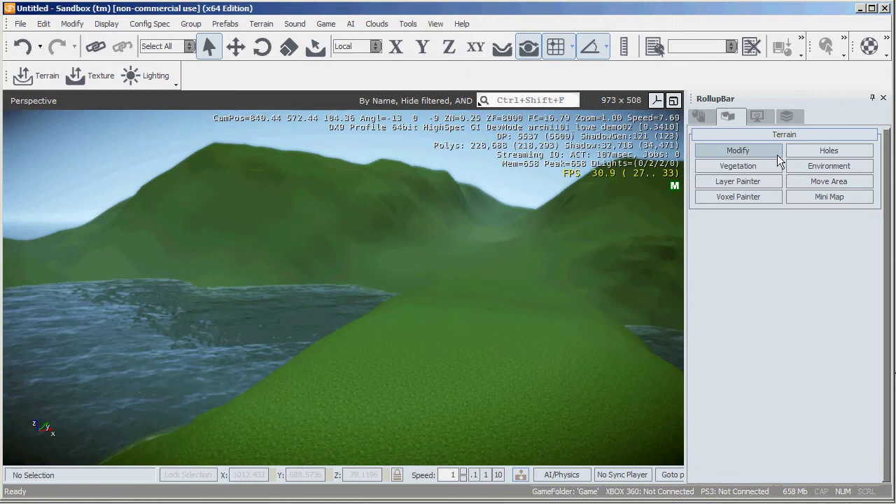
click(759, 153)
click(746, 245)
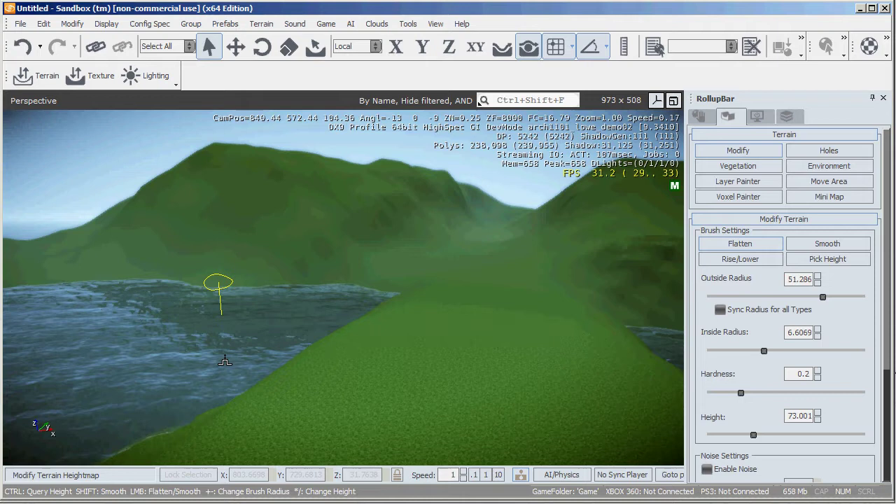
mouse_move(520, 371)
right_down()
mouse_move(528, 368)
mouse_move(511, 375)
mouse_move(236, 360)
right_up()
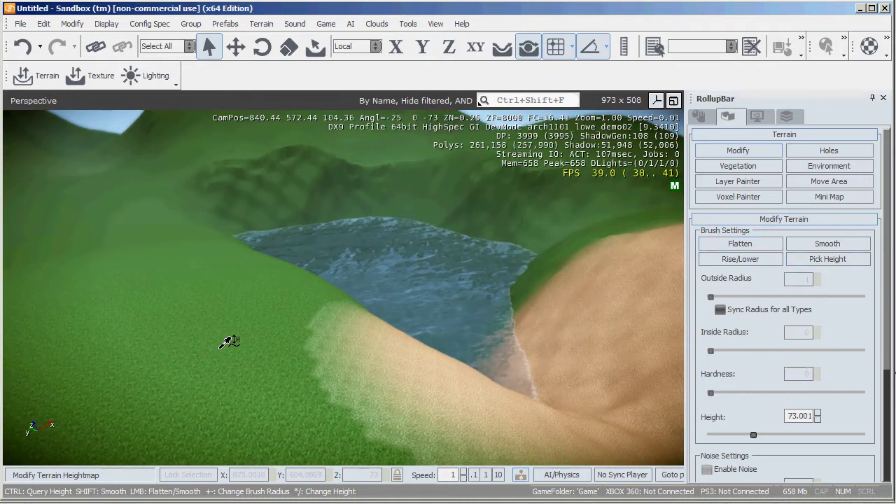
ctrl+click(223, 345)
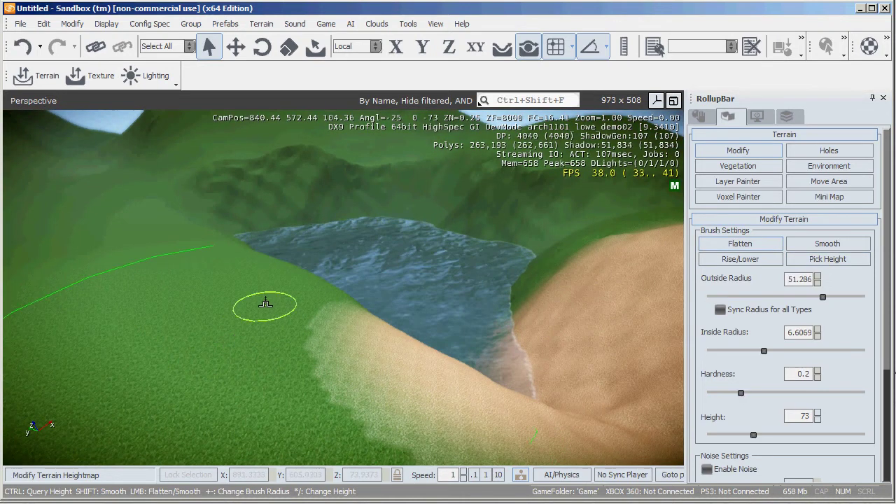
mouse_move(265, 302)
mouse_down()
mouse_move(300, 203)
mouse_move(433, 189)
mouse_move(515, 196)
mouse_up()
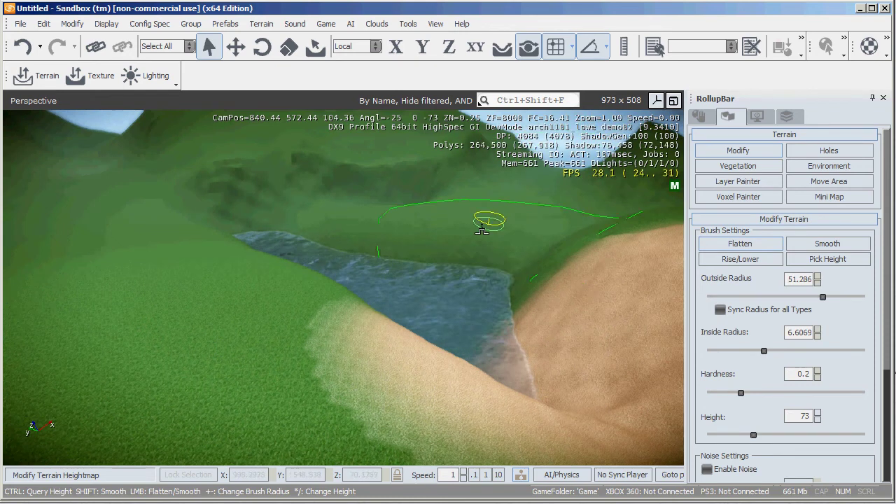
mouse_move(481, 230)
mouse_down()
mouse_move(440, 244)
mouse_move(366, 320)
mouse_up()
Extend the flattened ground at height 73 over the remaining lake and the foot of the hills beyond the ridge.
right_drag(399, 300, 394, 329)
mouse_move(393, 328)
mouse_down()
mouse_move(231, 280)
mouse_move(240, 292)
mouse_move(220, 258)
mouse_up()
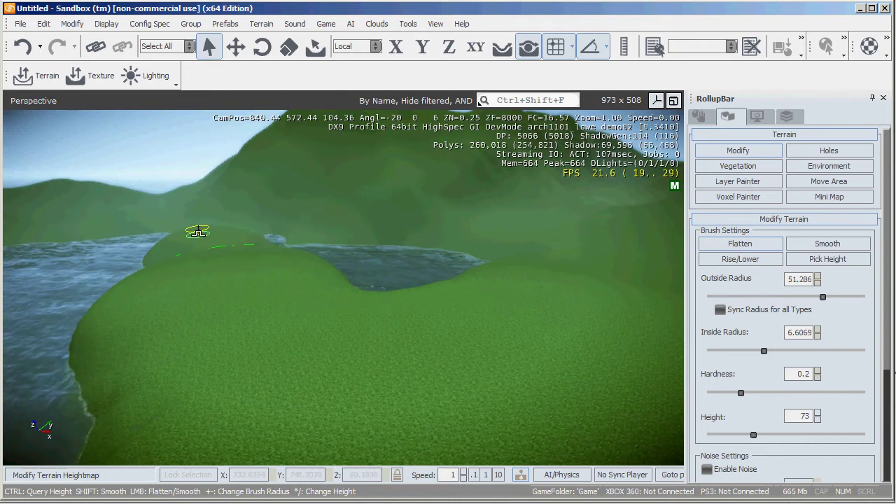
drag(198, 233, 182, 212)
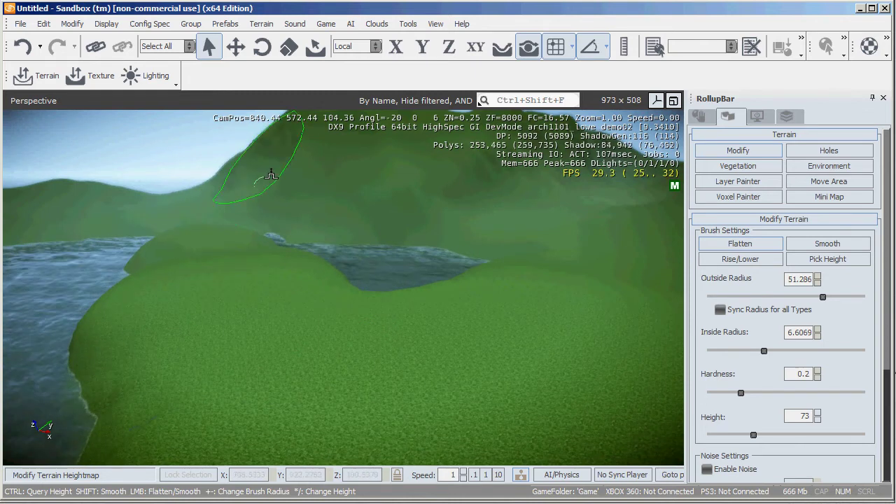
mouse_move(271, 175)
mouse_down()
mouse_move(399, 184)
mouse_move(421, 138)
mouse_move(418, 300)
mouse_move(329, 275)
mouse_up()
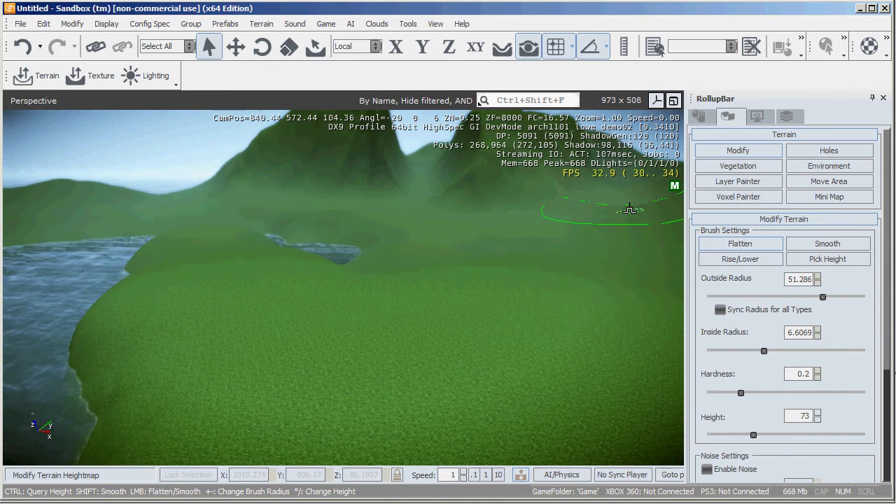
key(Escape)
Bring up the terrain Vegetation tools and briefly check the rocky_ravine model files available for adding.
right_drag(365, 257, 365, 256)
key(s)
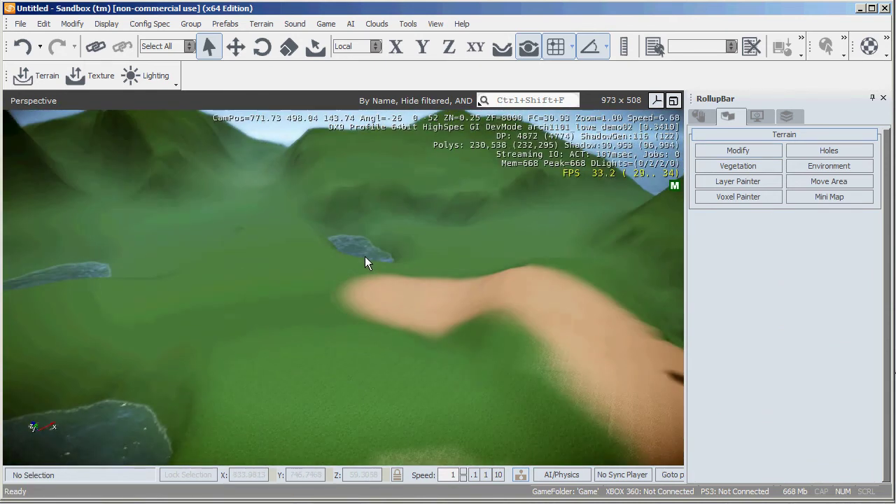
click(753, 167)
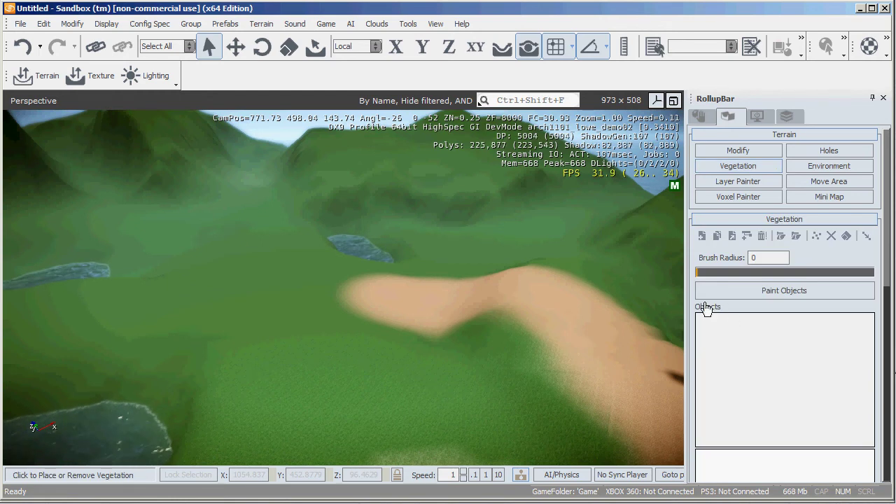
click(702, 236)
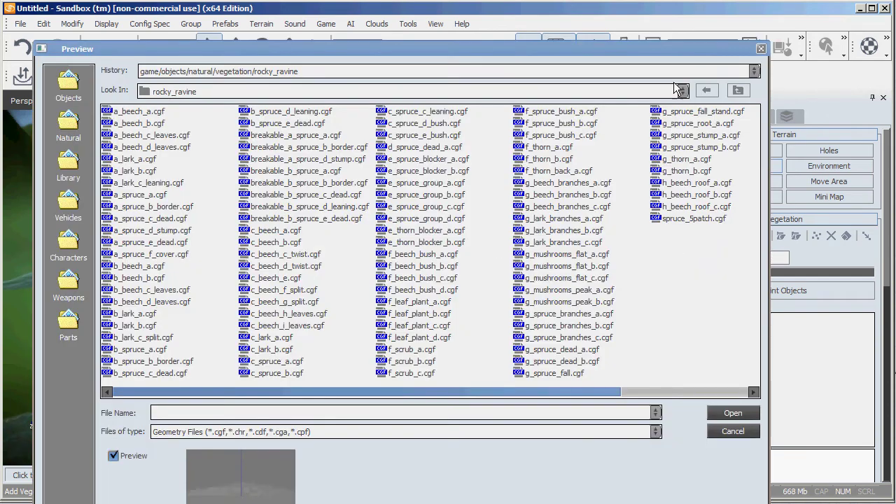
click(761, 49)
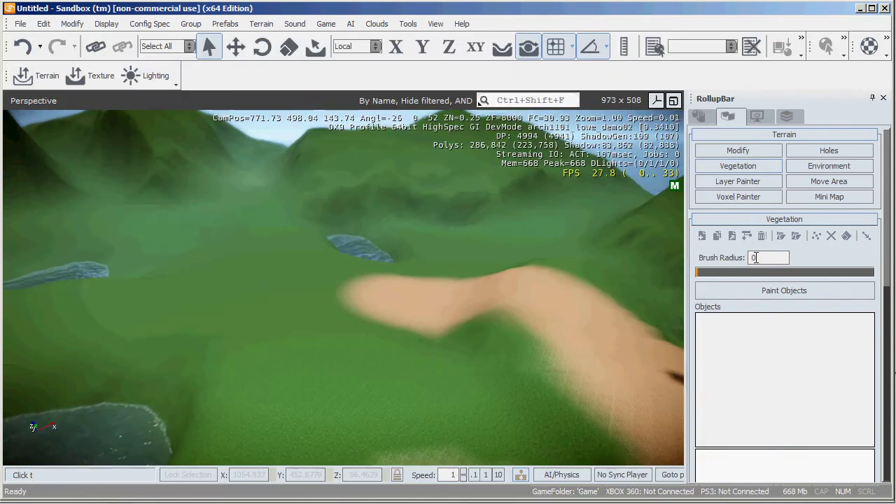
Add a_beech_a.cgf, a_beech_c_leaves.cgf and a_spruce_a.cgf from the rocky_ravine folder as vegetation objects.
click(701, 236)
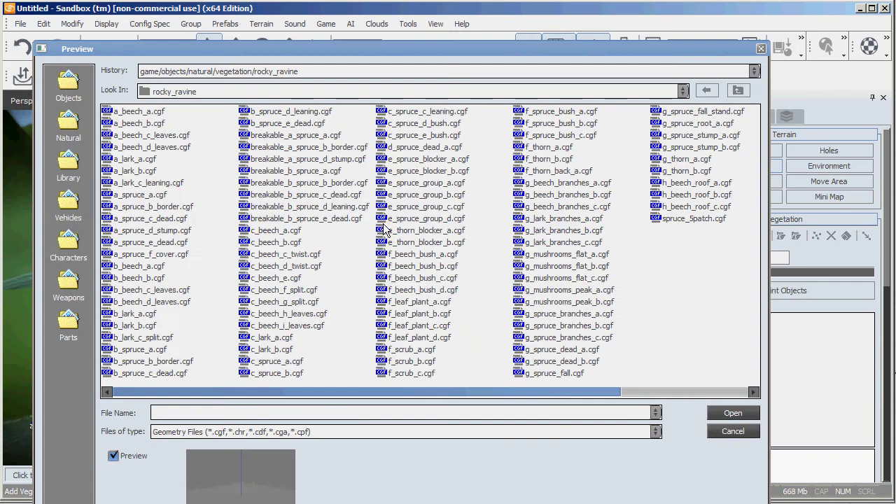
click(683, 92)
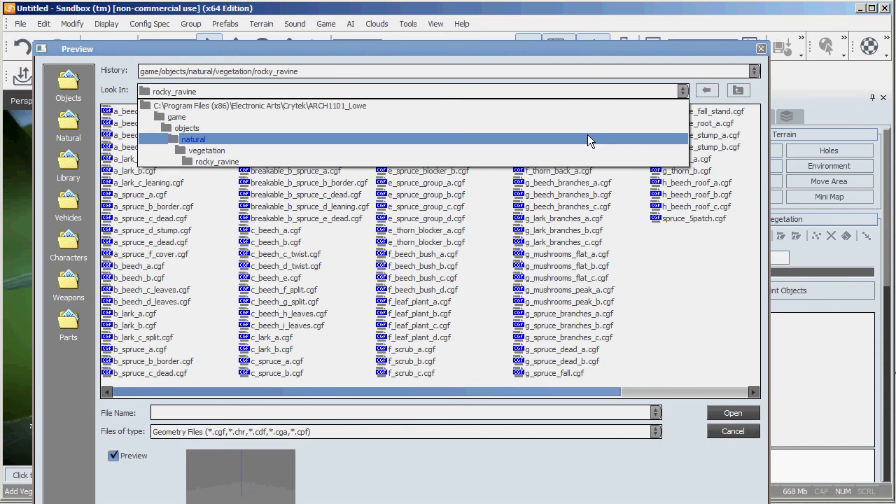
click(573, 162)
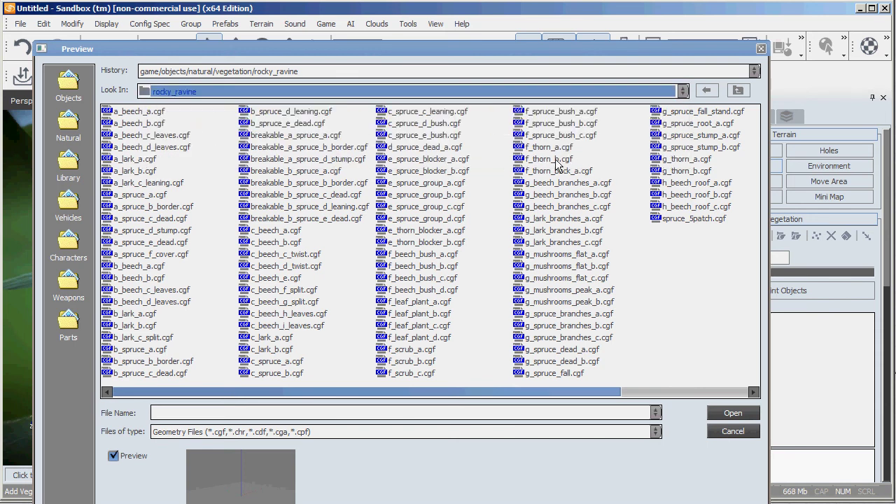
click(151, 114)
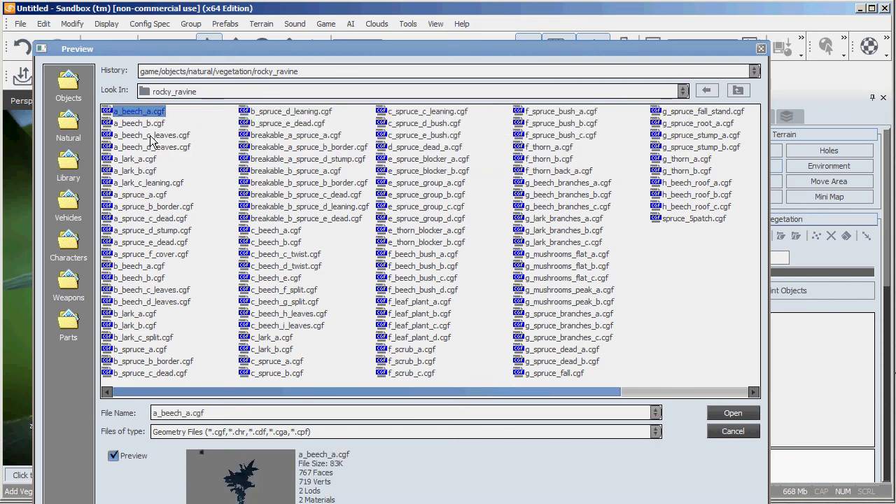
ctrl+click(152, 135)
ctrl+click(149, 197)
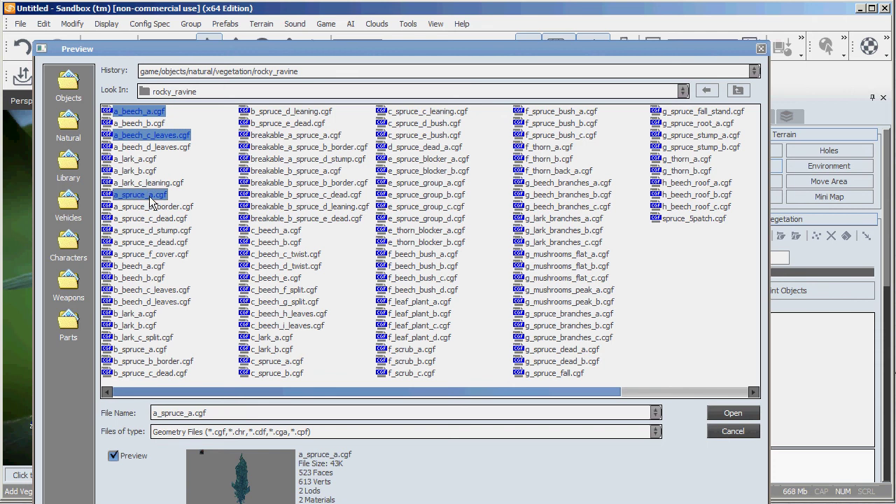
click(732, 413)
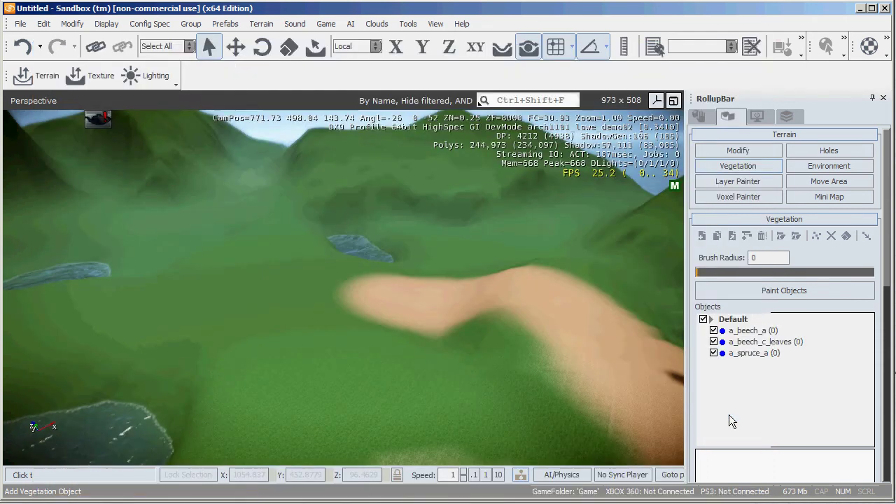
Give the a_beech_a vegetation a SizeVar of 0.5, enable CastShadow, and set Bending to 3.
click(749, 330)
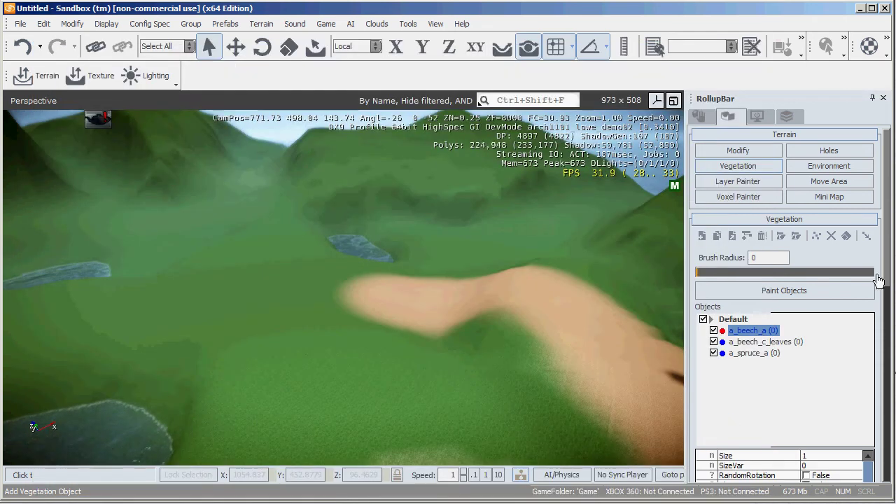
drag(887, 282, 889, 334)
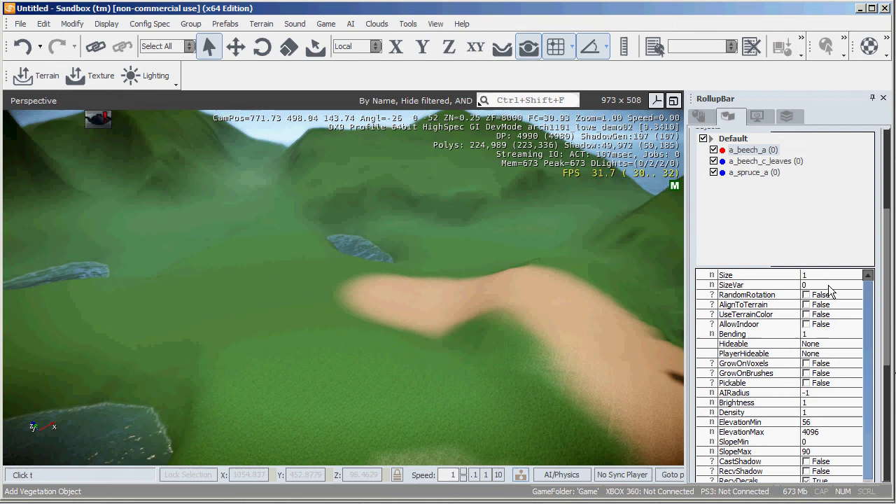
click(829, 285)
text(.5)
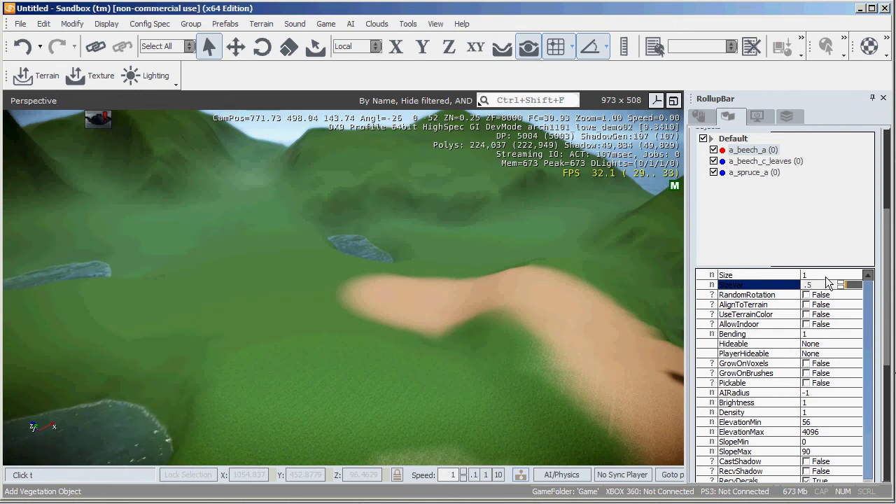
click(827, 276)
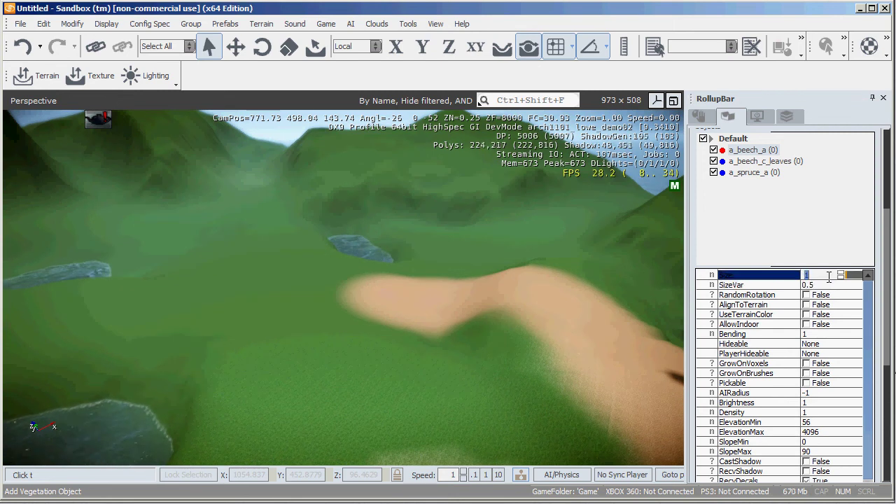
drag(887, 305, 890, 349)
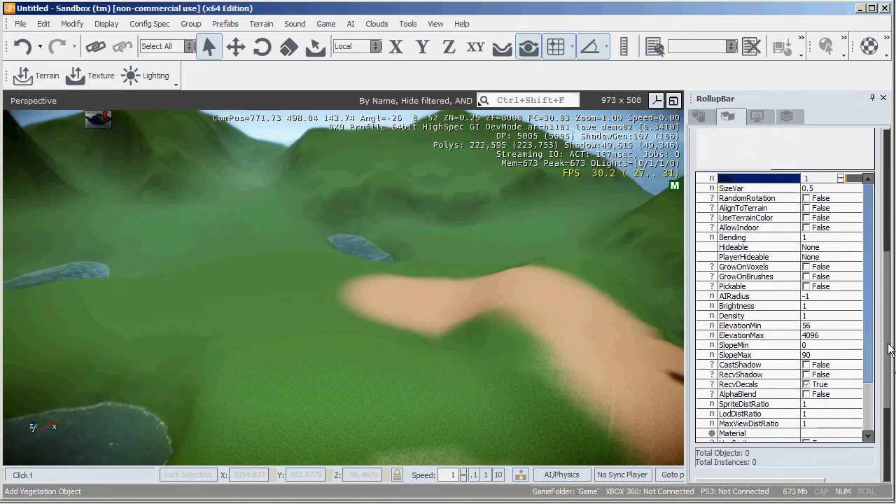
click(807, 365)
click(807, 238)
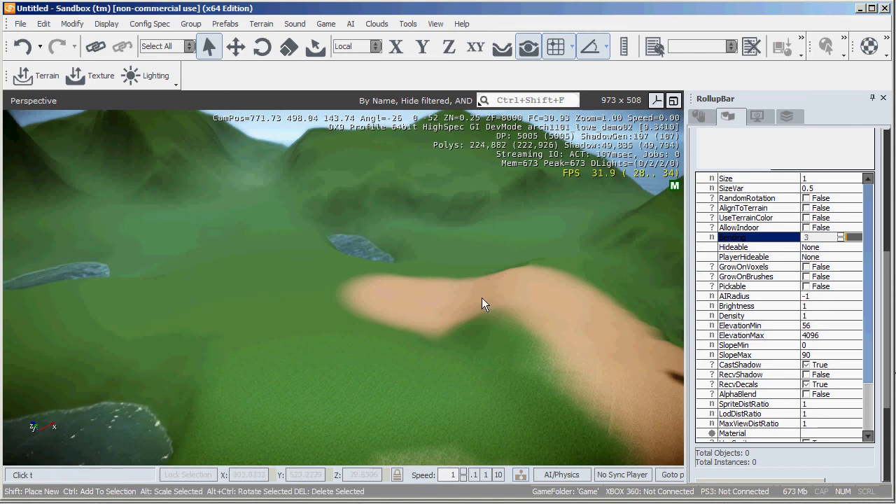
Paint a_beech_a trees with a brush radius of 16 over the flattened ground, around the lake and onto the sandy hill.
right_drag(524, 291, 510, 305)
scroll(866, 301, up, 5)
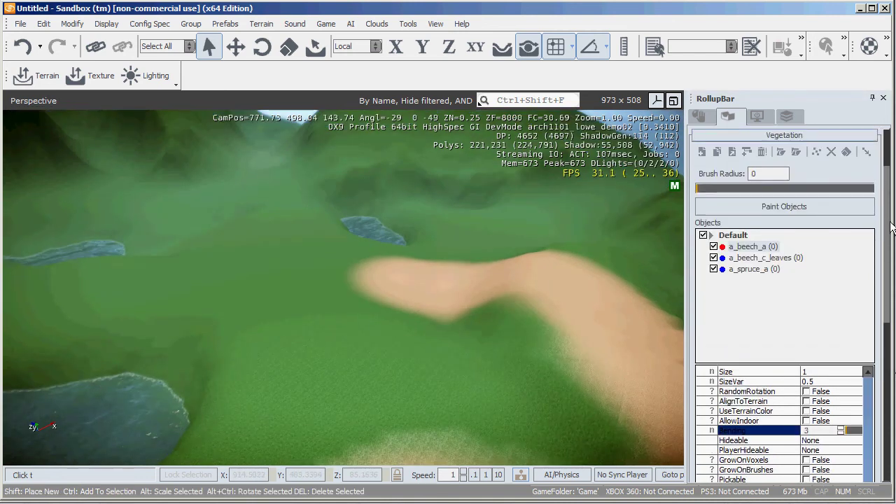
click(758, 260)
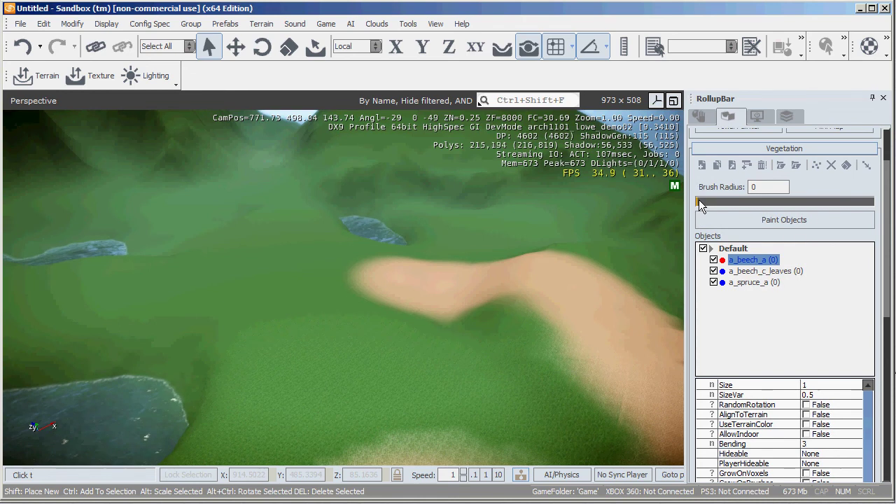
drag(698, 199, 725, 202)
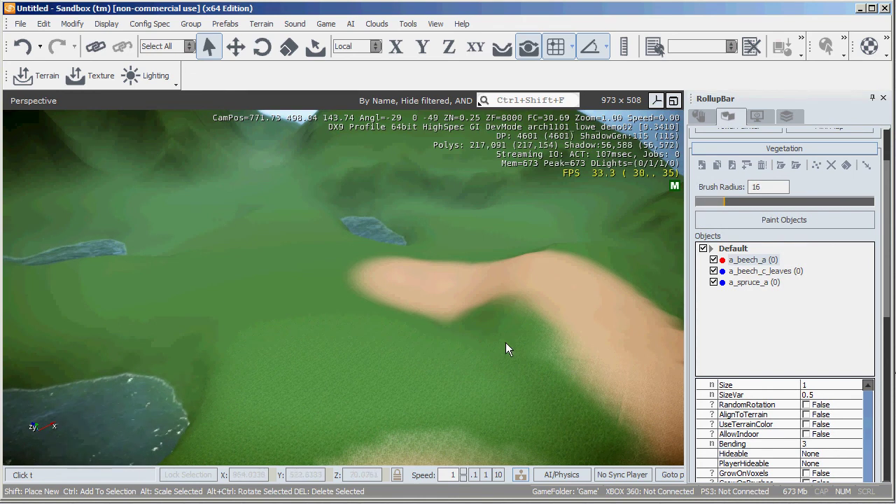
click(739, 220)
mouse_move(464, 310)
mouse_down()
mouse_move(340, 316)
mouse_move(248, 301)
mouse_move(39, 306)
mouse_move(301, 258)
mouse_move(483, 210)
mouse_move(560, 287)
mouse_up()
right_drag(560, 284, 350, 273)
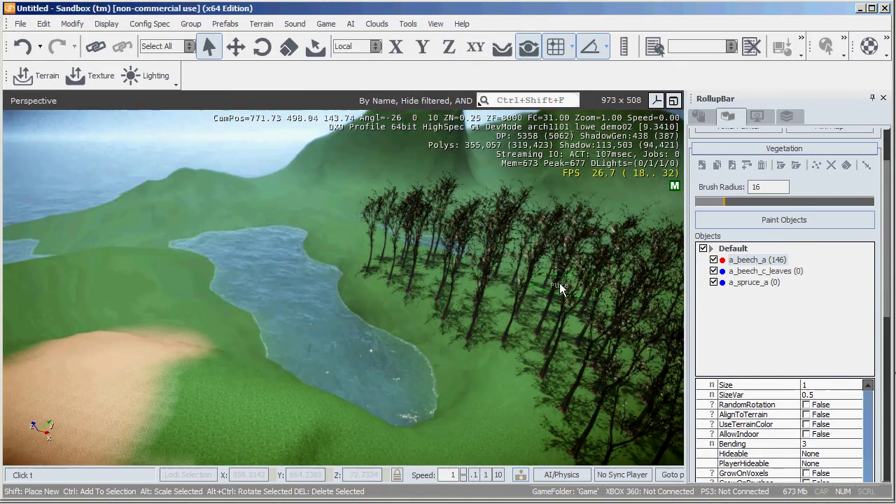
mouse_move(162, 281)
mouse_down()
mouse_move(198, 332)
mouse_move(435, 331)
mouse_move(308, 224)
mouse_move(315, 234)
mouse_move(38, 282)
mouse_move(90, 362)
mouse_up()
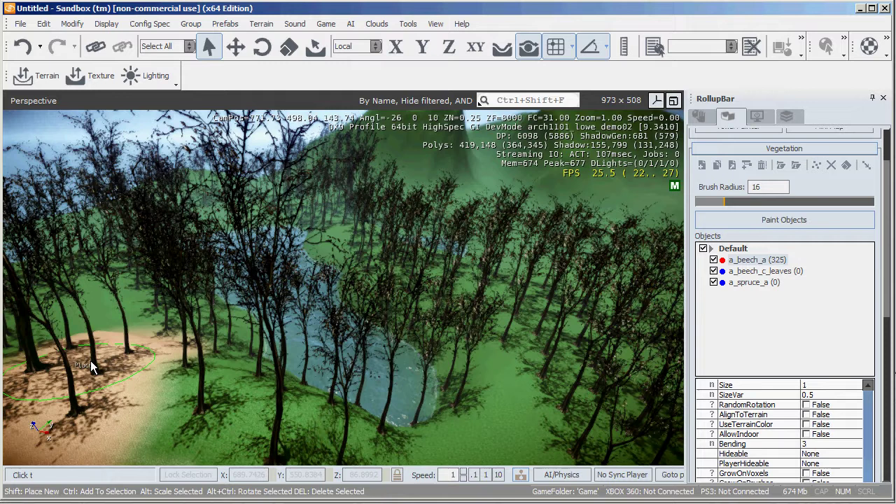
Give the a_beech_c_leaves vegetation a SizeVar of 0.2, enable CastShadow, and set Bending to 3.
right_drag(425, 281, 448, 284)
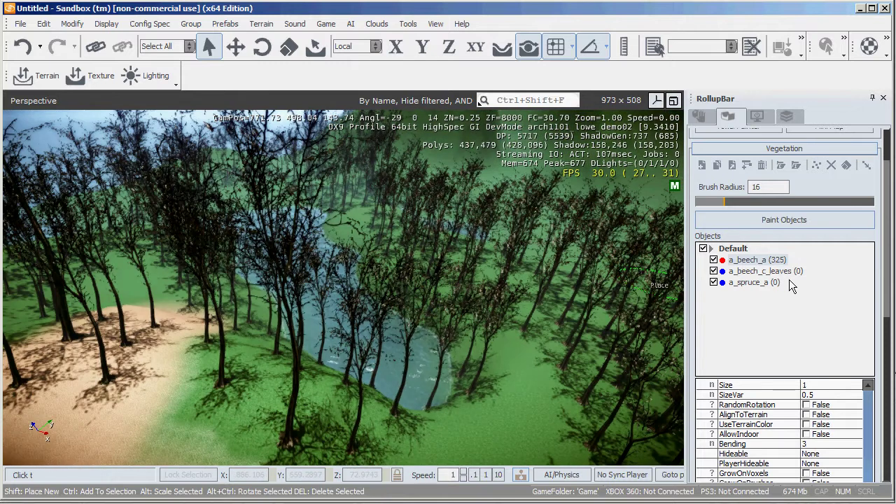
click(770, 271)
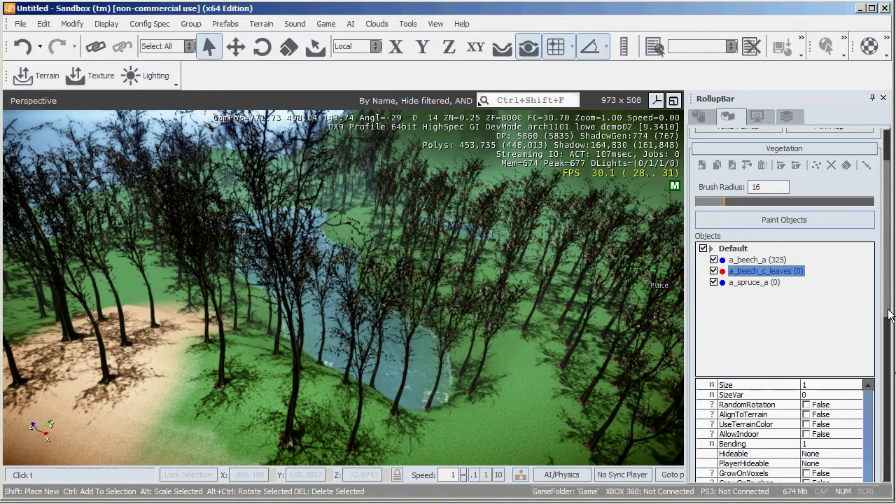
drag(887, 301, 889, 350)
click(840, 298)
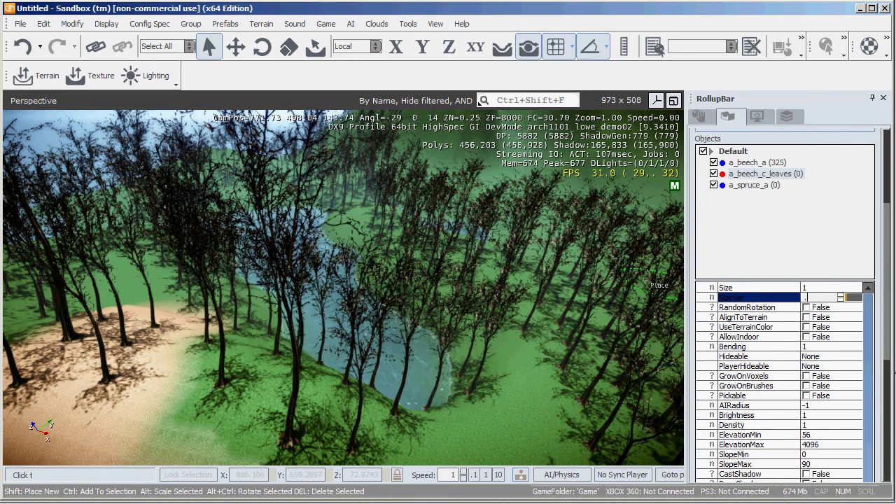
drag(887, 296, 888, 357)
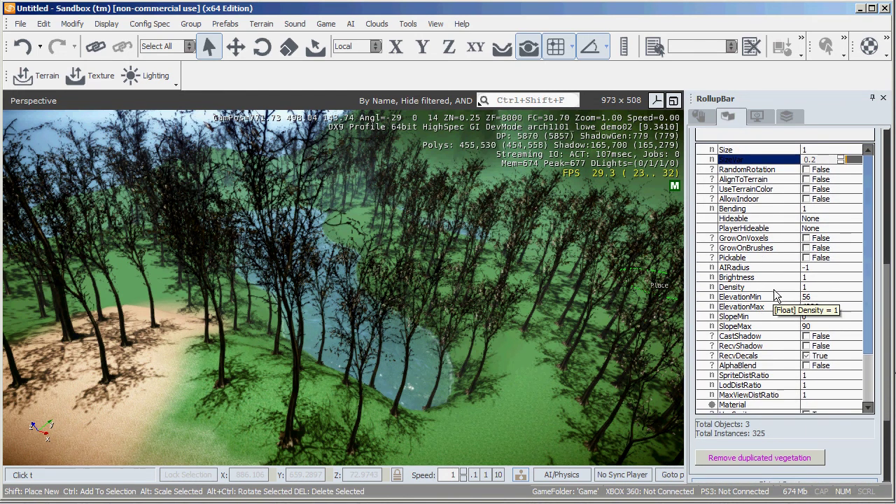
click(806, 336)
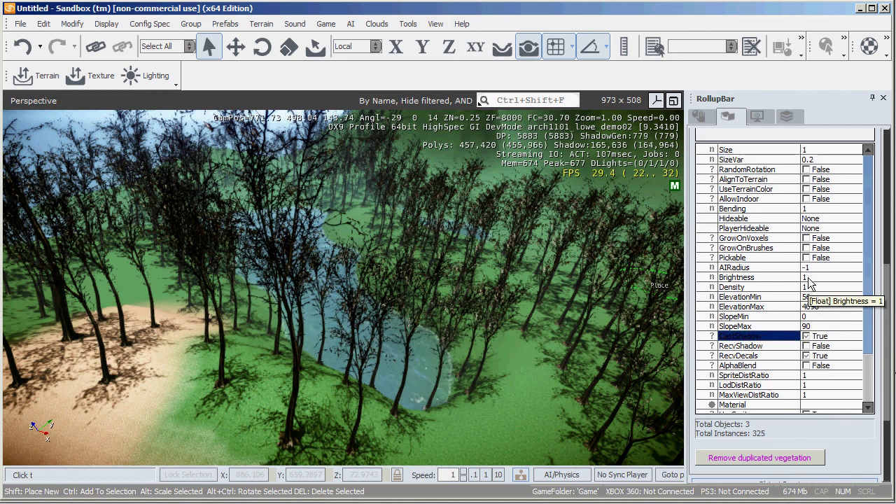
click(815, 208)
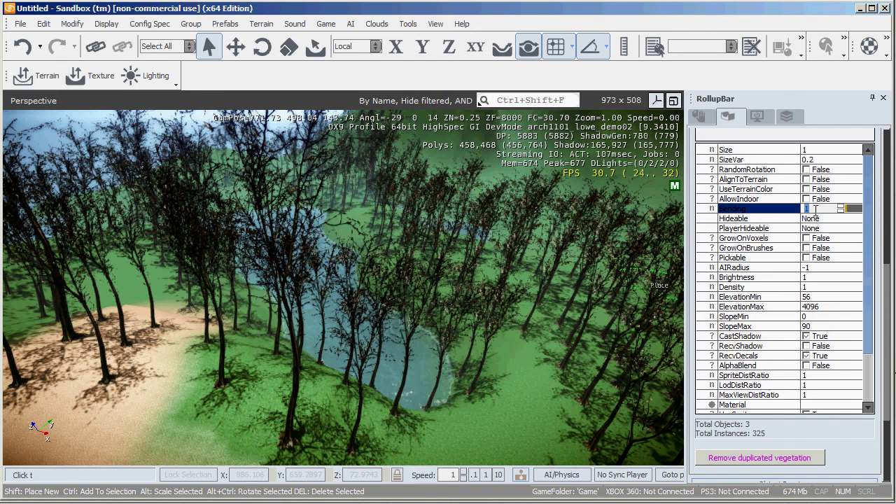
Paint a_beech_c_leaves trees over the sandy hill and the grassy ground around it.
right_drag(668, 301, 448, 266)
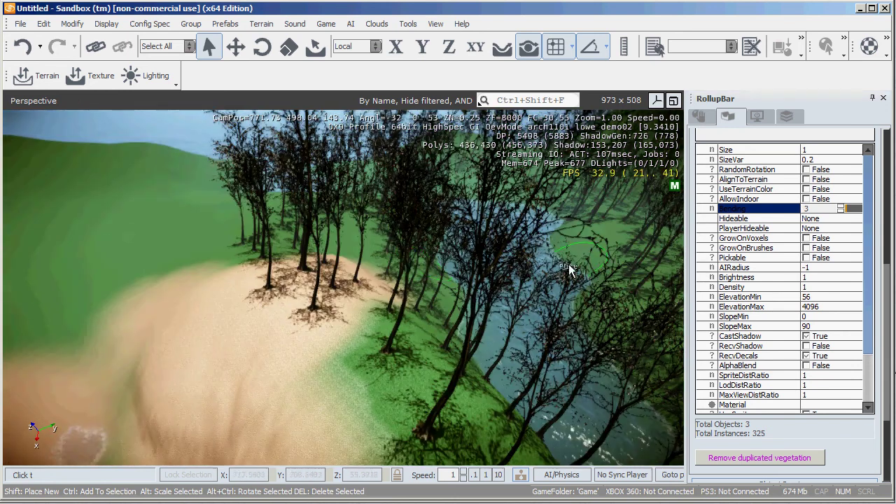
mouse_move(273, 315)
mouse_down()
mouse_move(126, 238)
mouse_move(108, 324)
mouse_move(289, 218)
mouse_move(305, 282)
mouse_up()
right_drag(303, 276, 84, 269)
mouse_move(302, 265)
mouse_down()
mouse_move(217, 336)
mouse_move(346, 340)
mouse_move(505, 298)
mouse_up()
Open the Time of Day settings beside a ground-level view of the trees and set the time to 13:02.
right_drag(504, 298, 892, 287)
key(d)
key(w)
right_drag(504, 296, 504, 297)
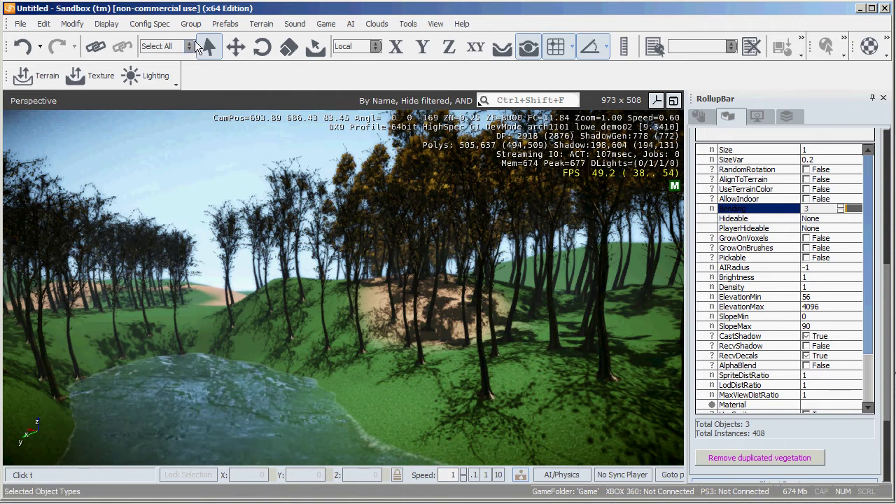
click(261, 24)
click(287, 82)
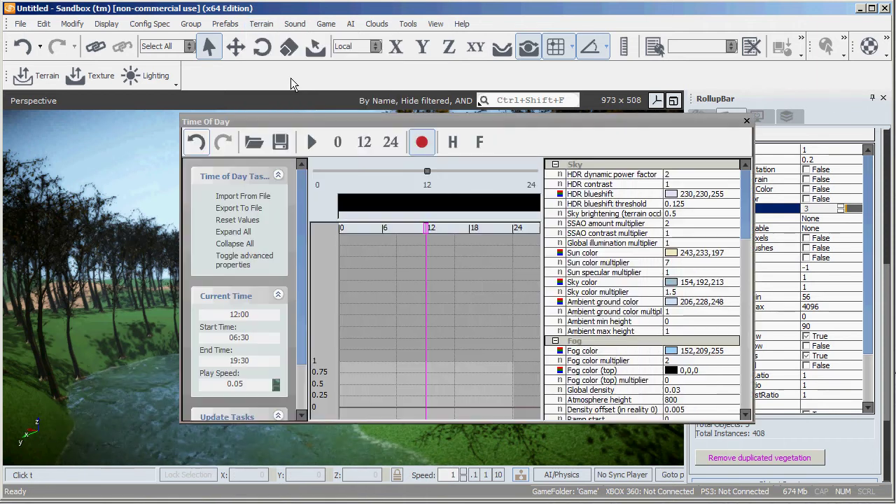
drag(393, 118, 668, 151)
mouse_move(703, 203)
mouse_down()
mouse_move(721, 213)
mouse_move(710, 203)
mouse_up()
right_drag(247, 278, 374, 279)
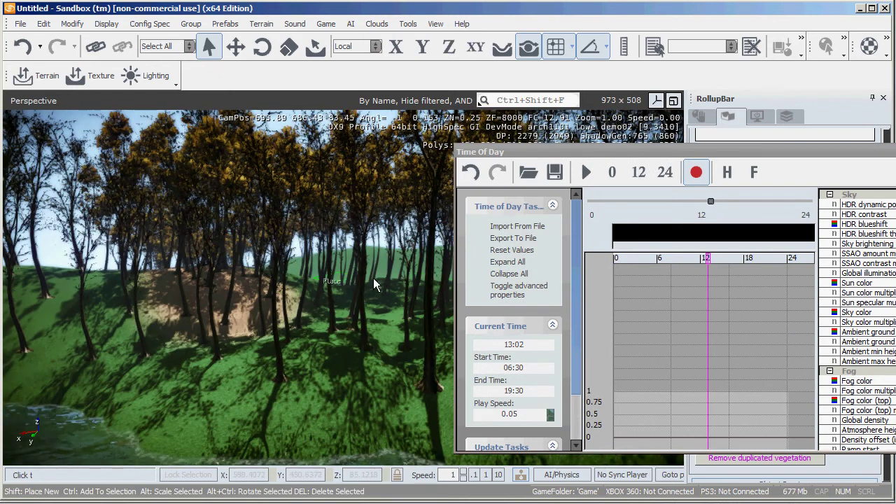
Move the time to 16:37, check the backlit trees across the water, fine-tune it to 16:28, and close the Time of Day settings.
mouse_move(714, 201)
mouse_down()
mouse_move(755, 199)
mouse_move(743, 200)
mouse_up()
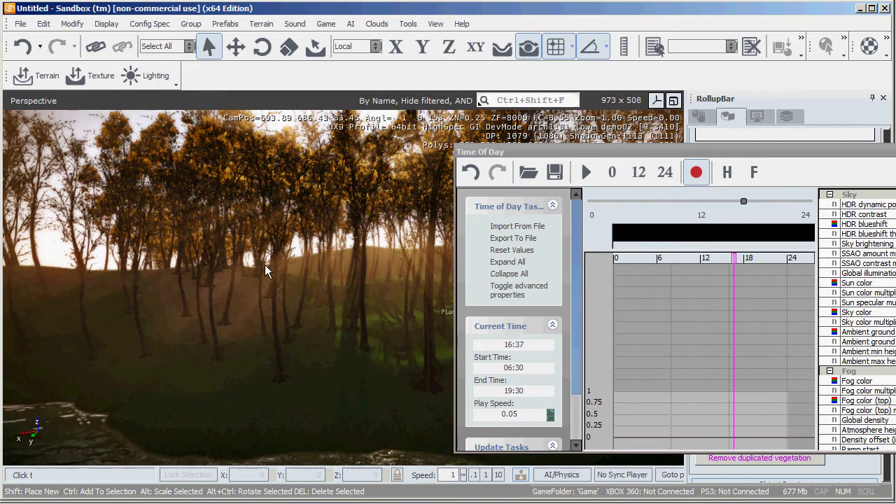
key(s)
right_drag(264, 264, 264, 264)
scroll(264, 272, up, 1)
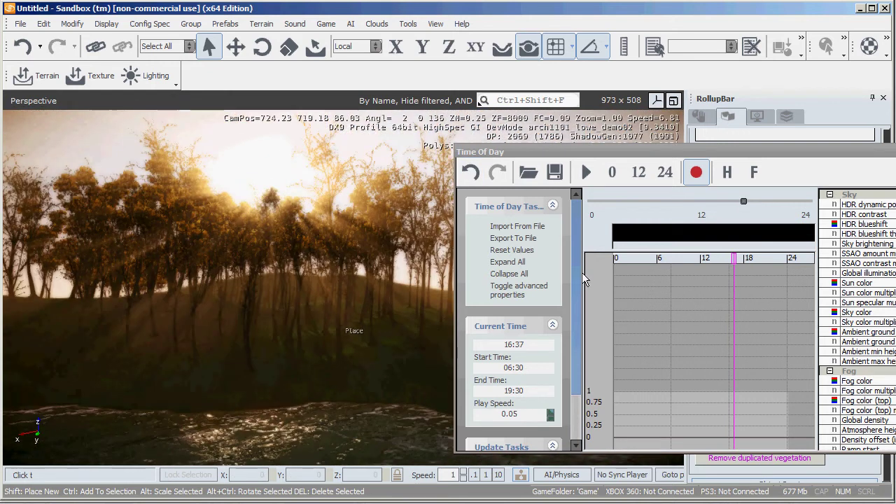
mouse_move(745, 199)
mouse_down()
mouse_move(758, 201)
mouse_move(733, 205)
mouse_move(742, 201)
mouse_up()
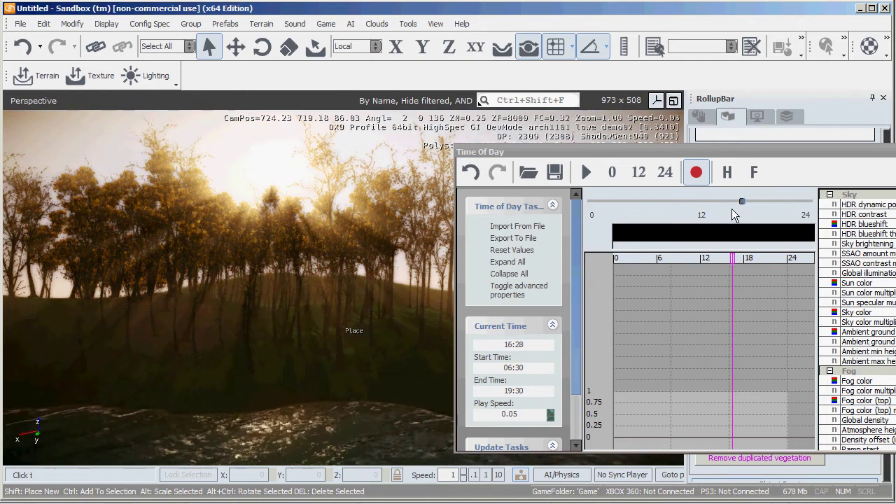
drag(831, 155, 581, 166)
click(764, 163)
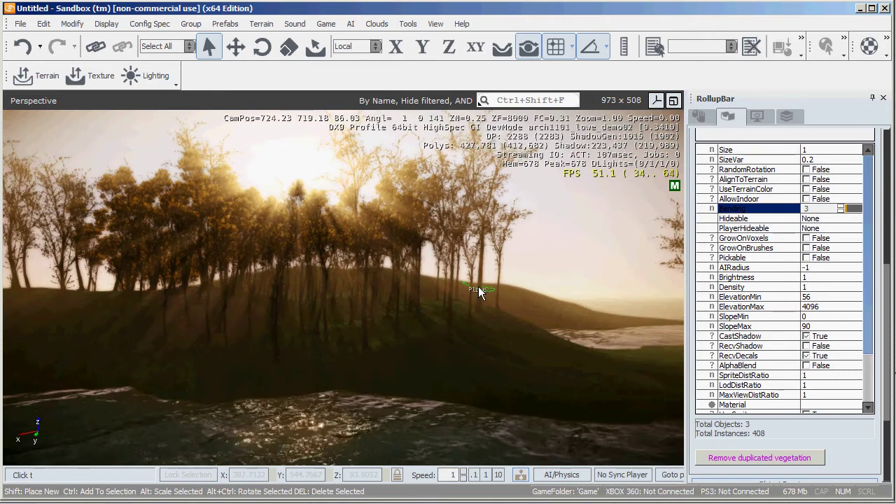
Enter game mode and move across the water and through the trees to examine the landscape and its lighting.
key(ctrl+g)
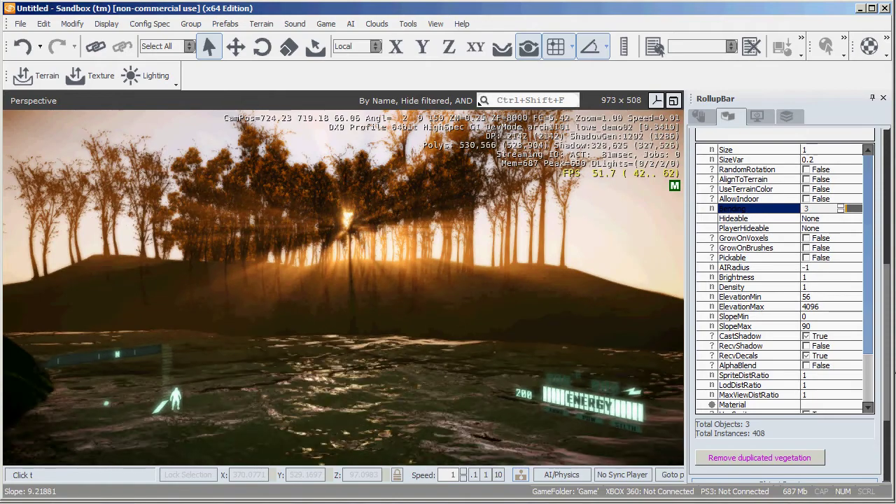
key(w)
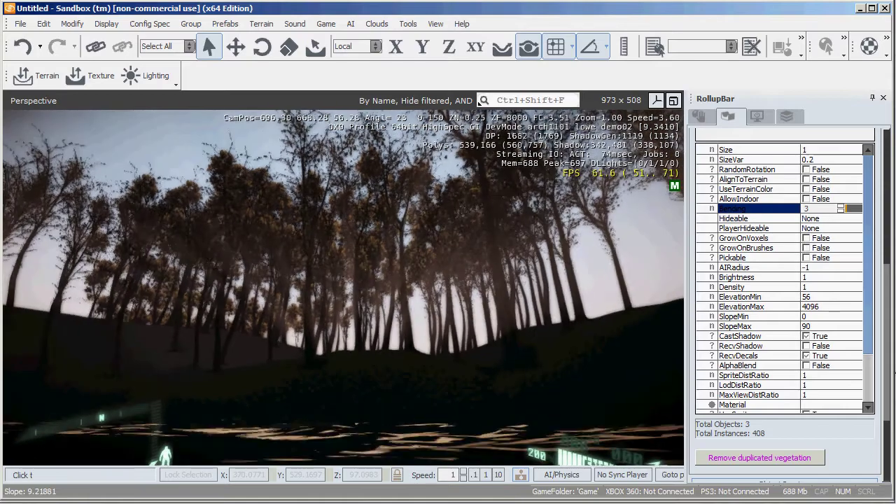
key(w)
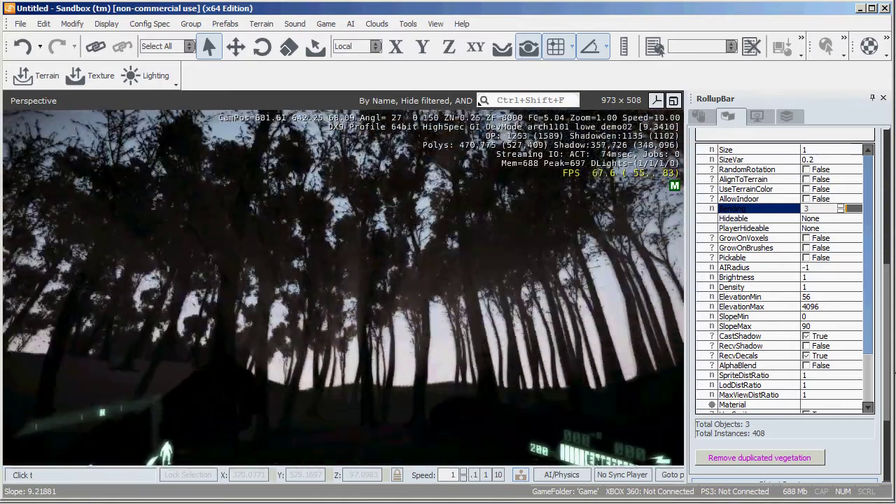
key(w)
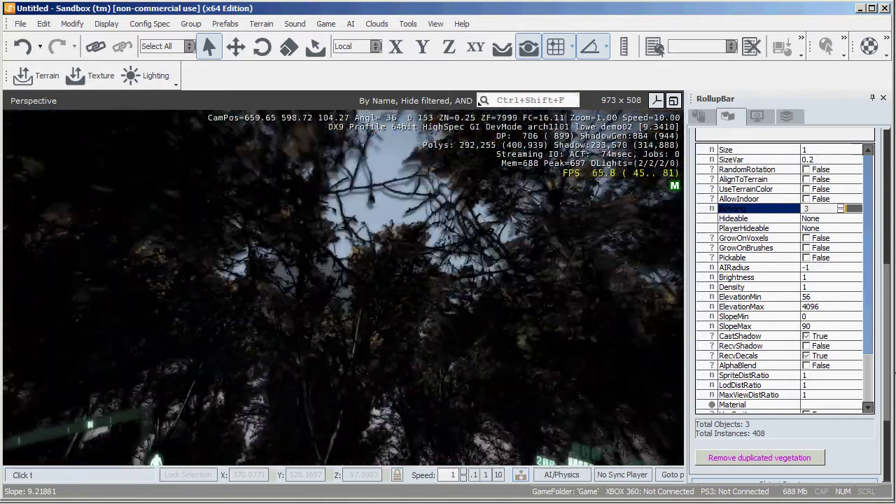
key(w)
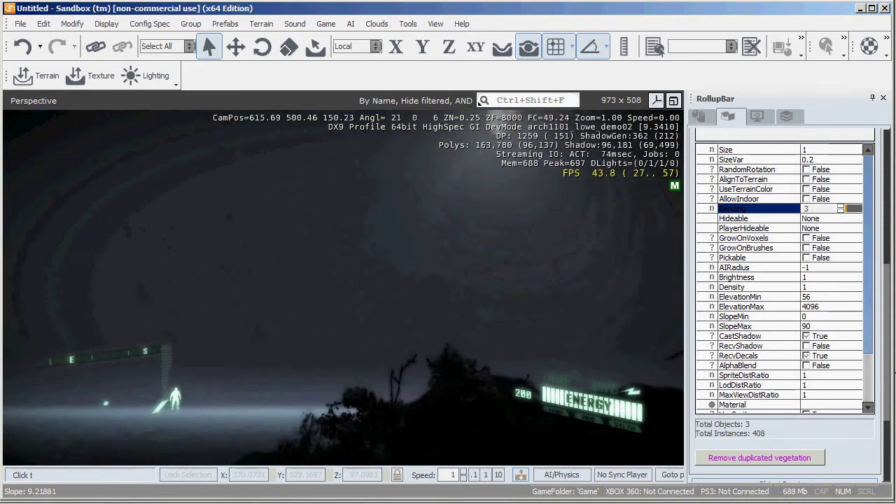
key(w)
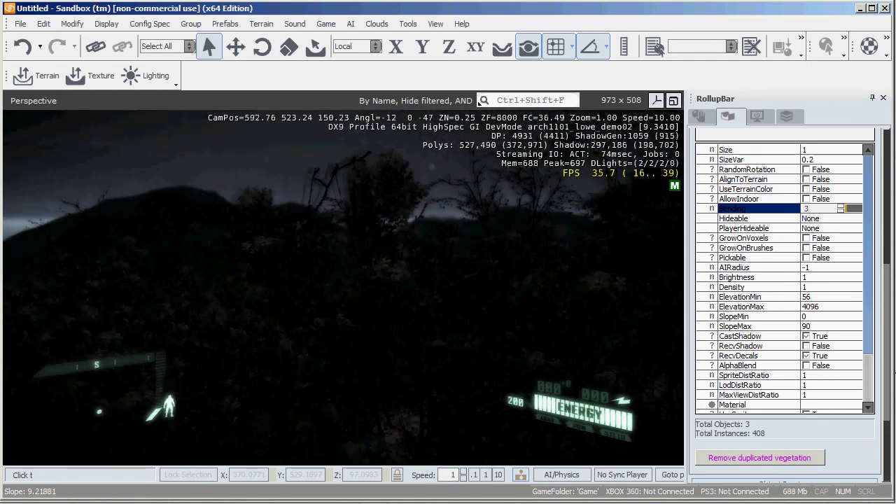